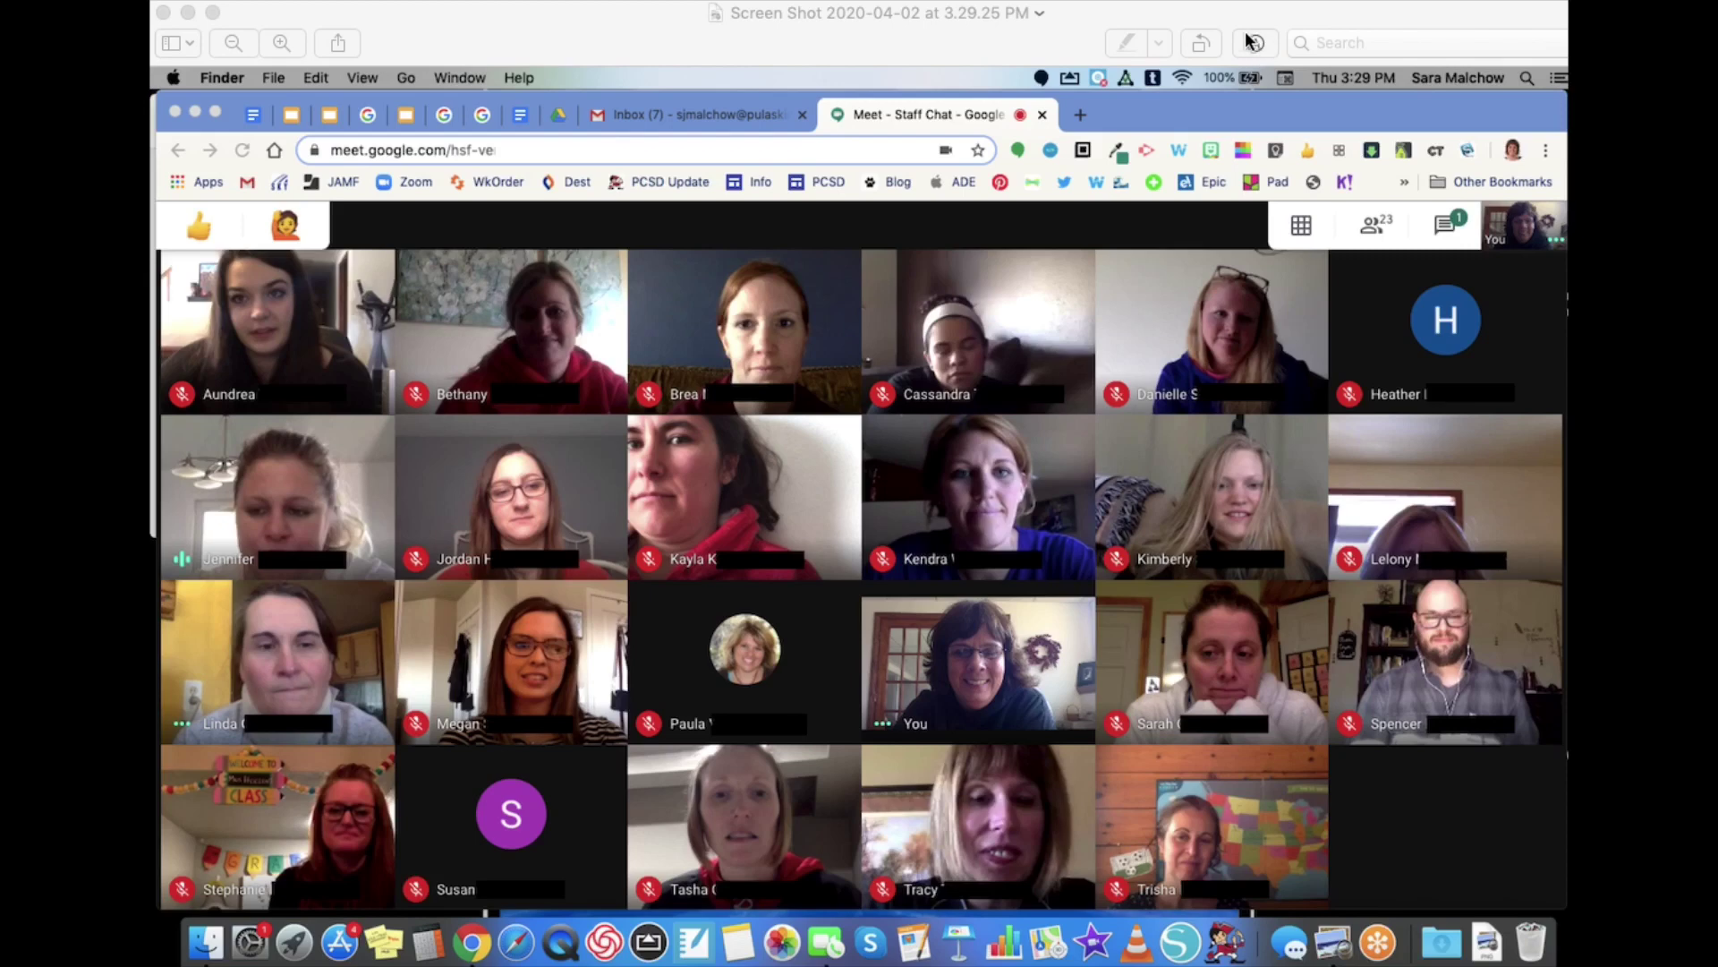
- Show the markup toolbar for the Google Meet screenshot
{"action": "left_click", "coordinate": [1257, 43]}
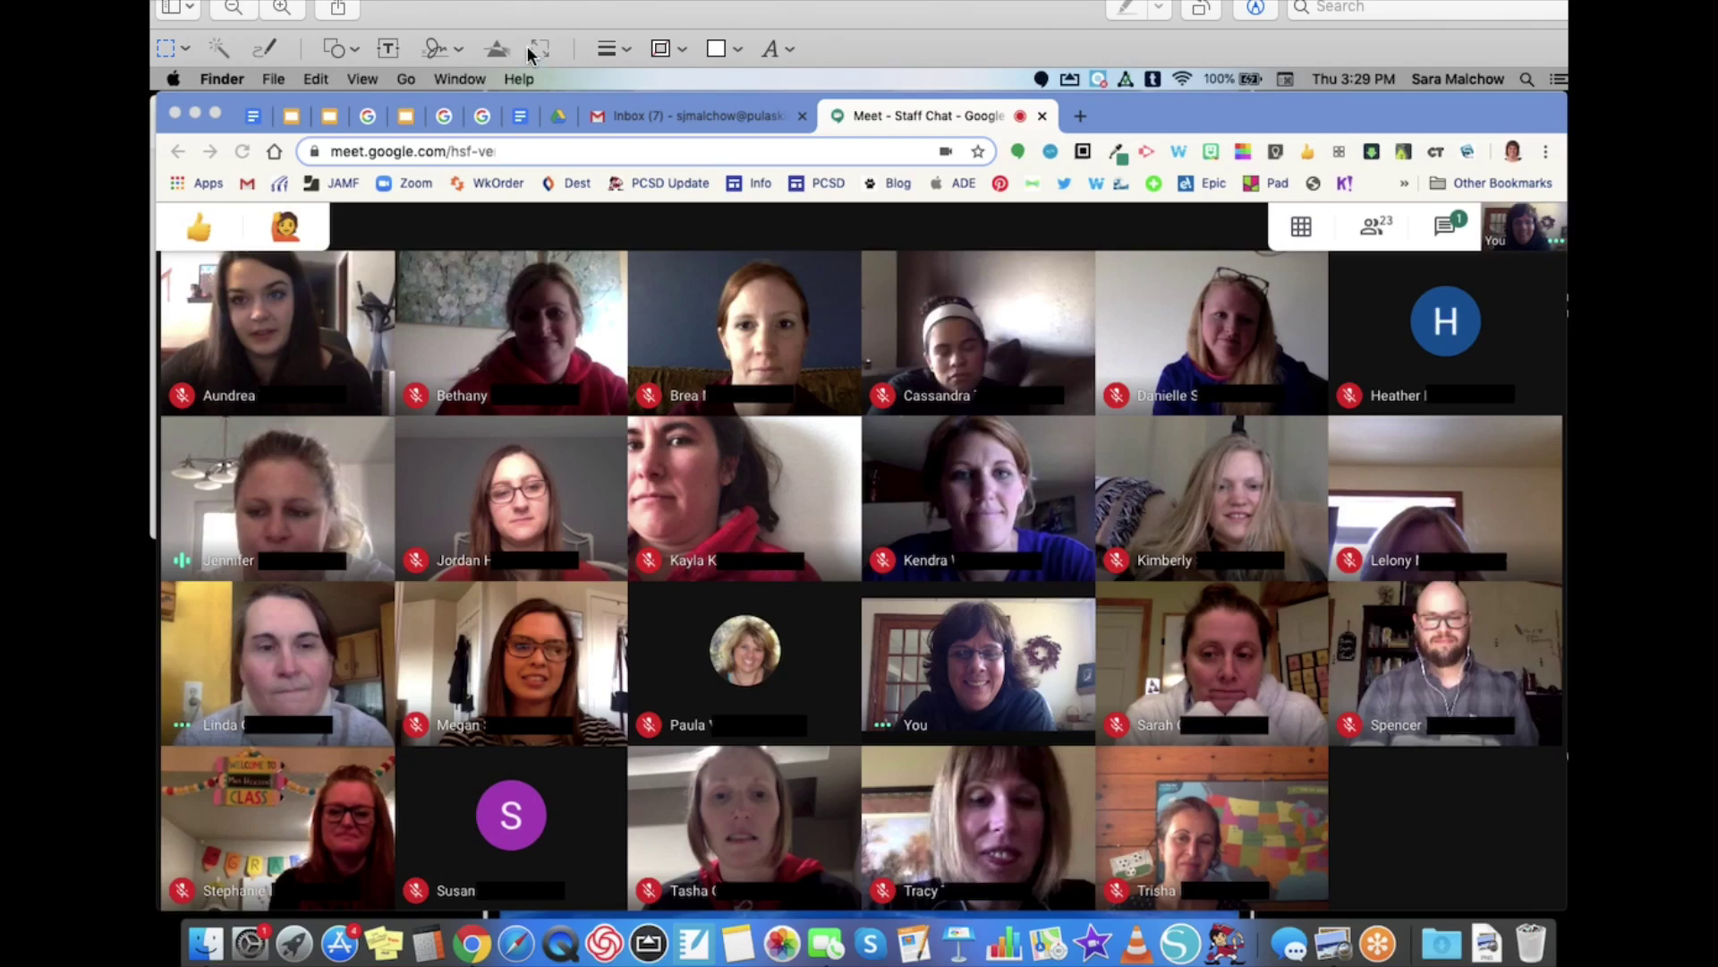
- Add a rectangle with black fill and black border, shaped into a thin bar over the top-left tile's name
{"action": "left_click", "coordinate": [353, 49]}
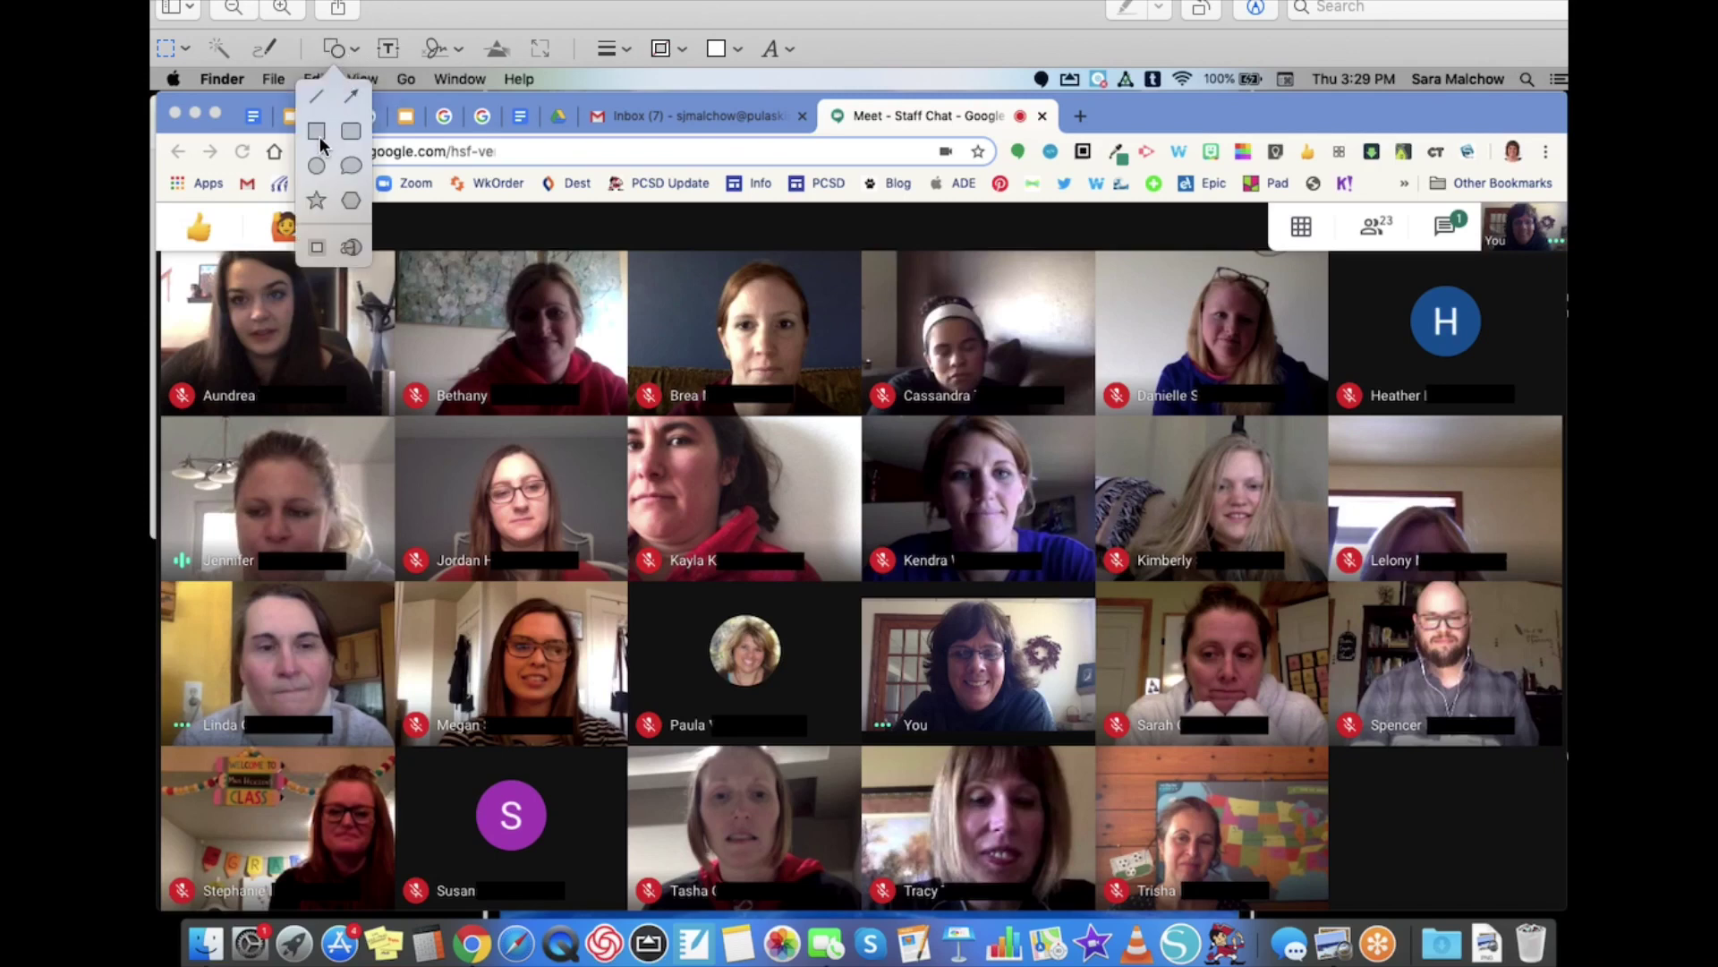
{"action": "left_click", "coordinate": [316, 131]}
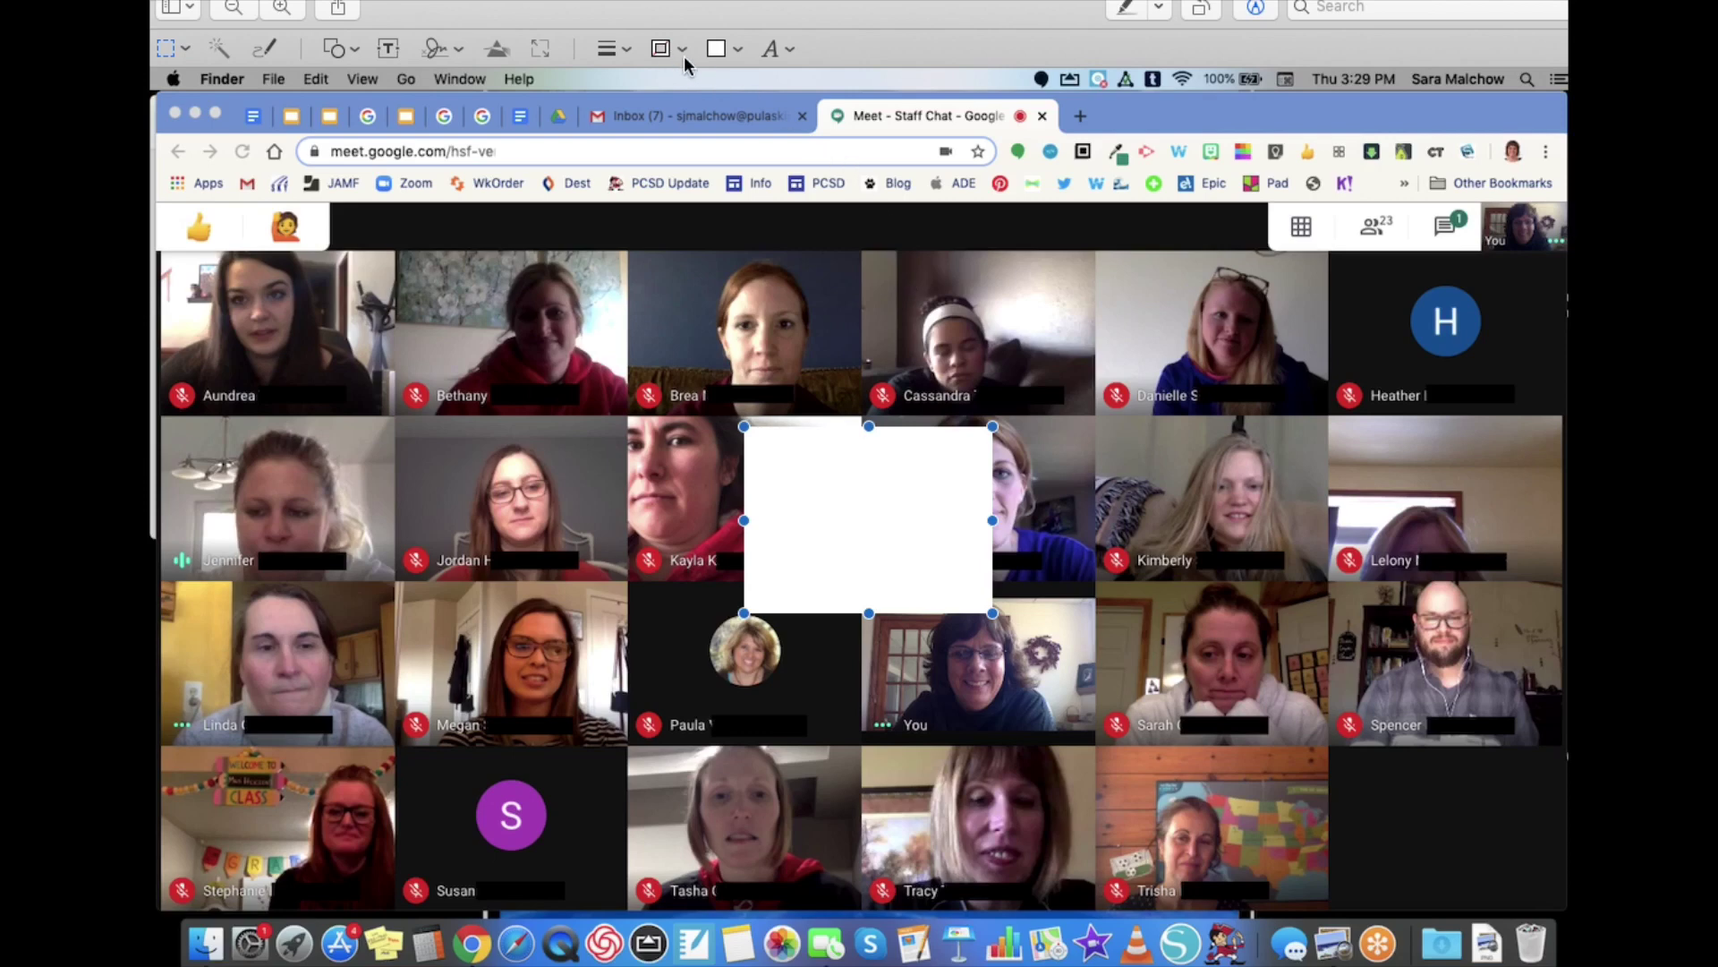
{"action": "left_click", "coordinate": [732, 52]}
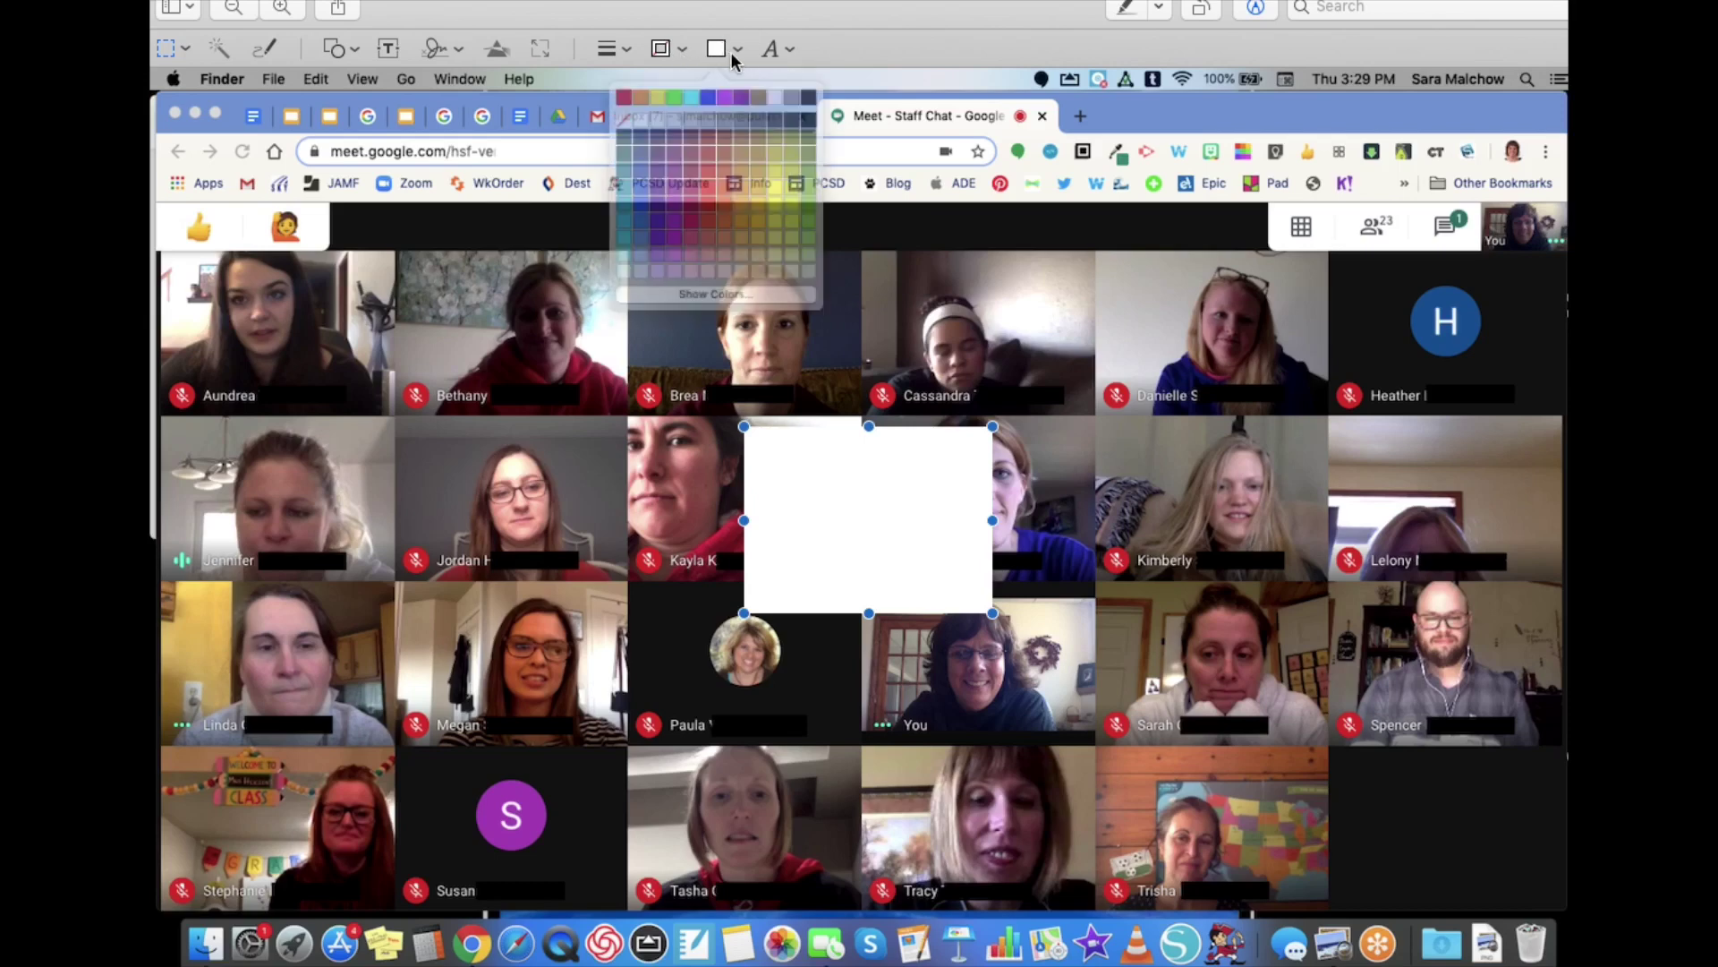
{"action": "left_click", "coordinate": [813, 99]}
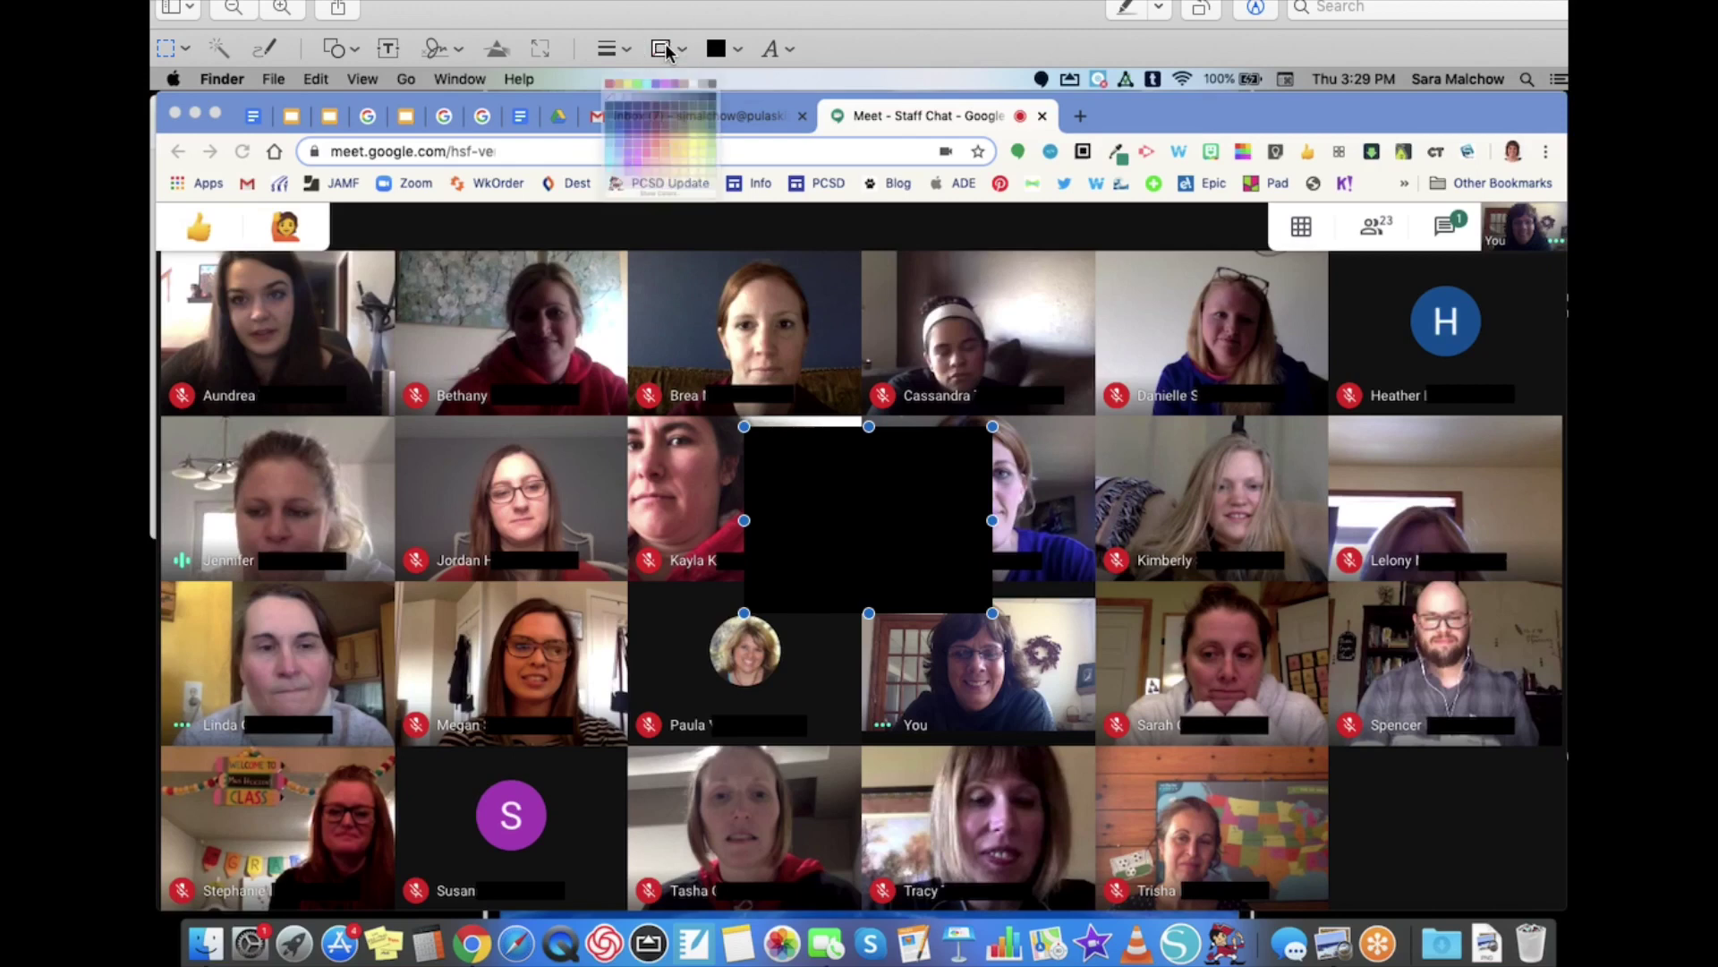
{"action": "left_click", "coordinate": [664, 45]}
{"action": "left_click", "coordinate": [756, 98]}
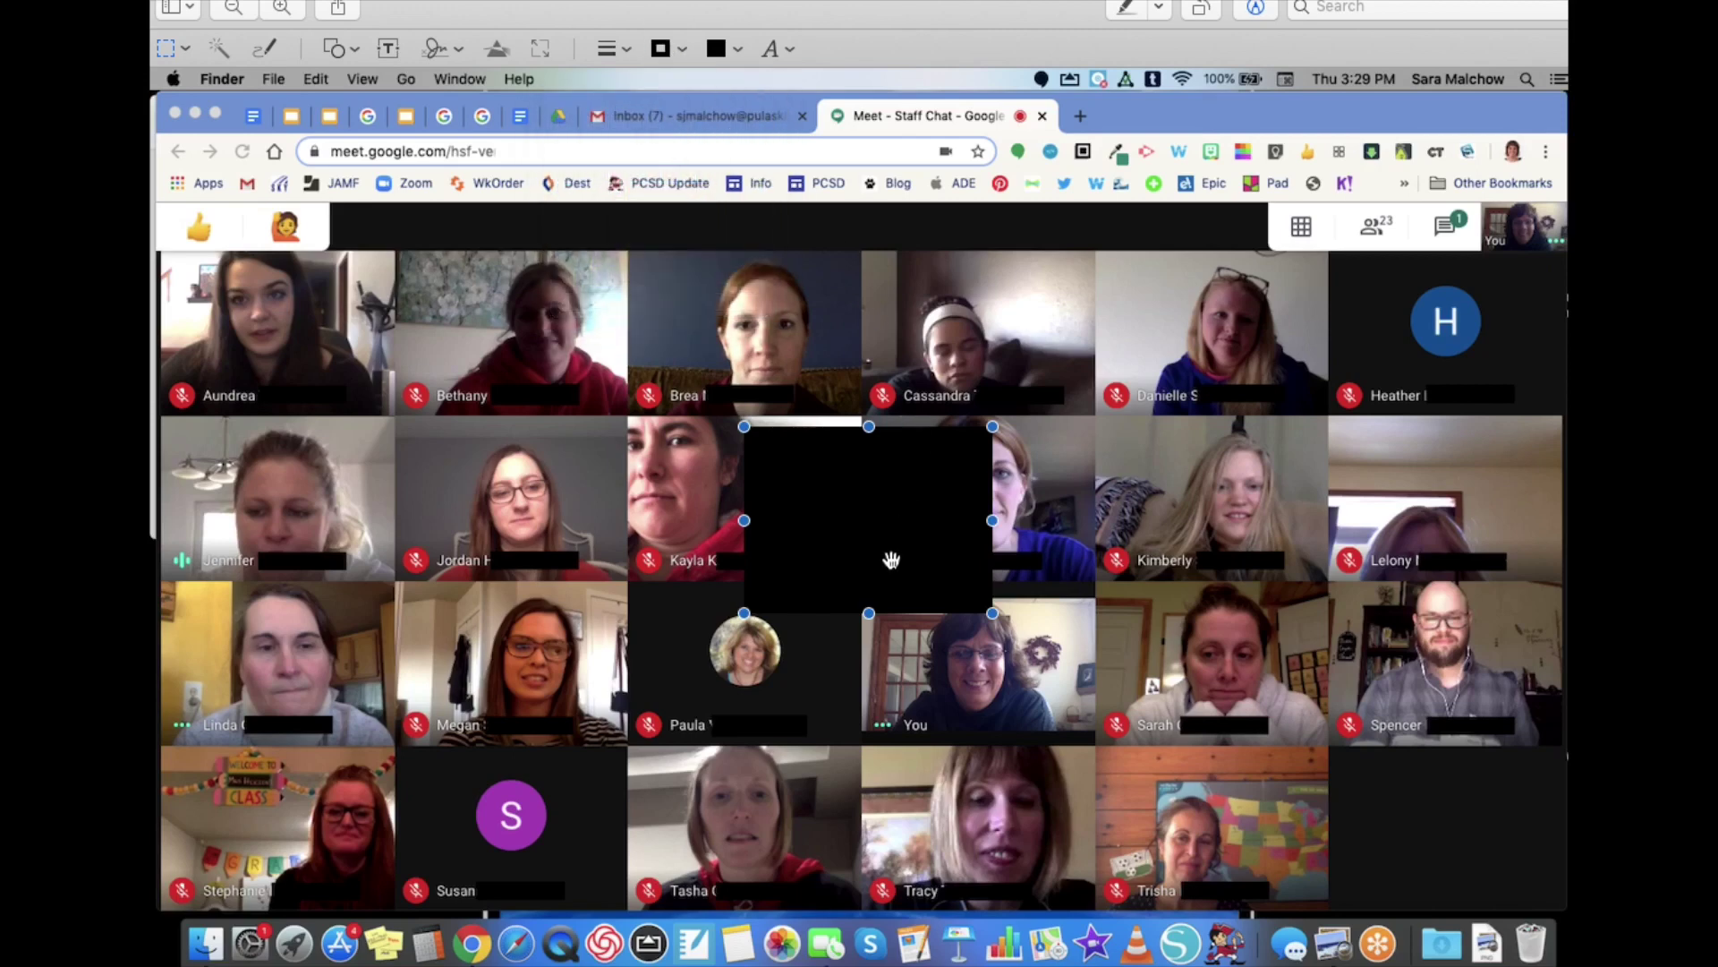
{"action": "mouse_move", "coordinate": [890, 542]}
{"action": "left_mouse_down"}
{"action": "mouse_move", "coordinate": [755, 465]}
{"action": "mouse_move", "coordinate": [621, 453]}
{"action": "mouse_move", "coordinate": [348, 505]}
{"action": "left_mouse_up"}
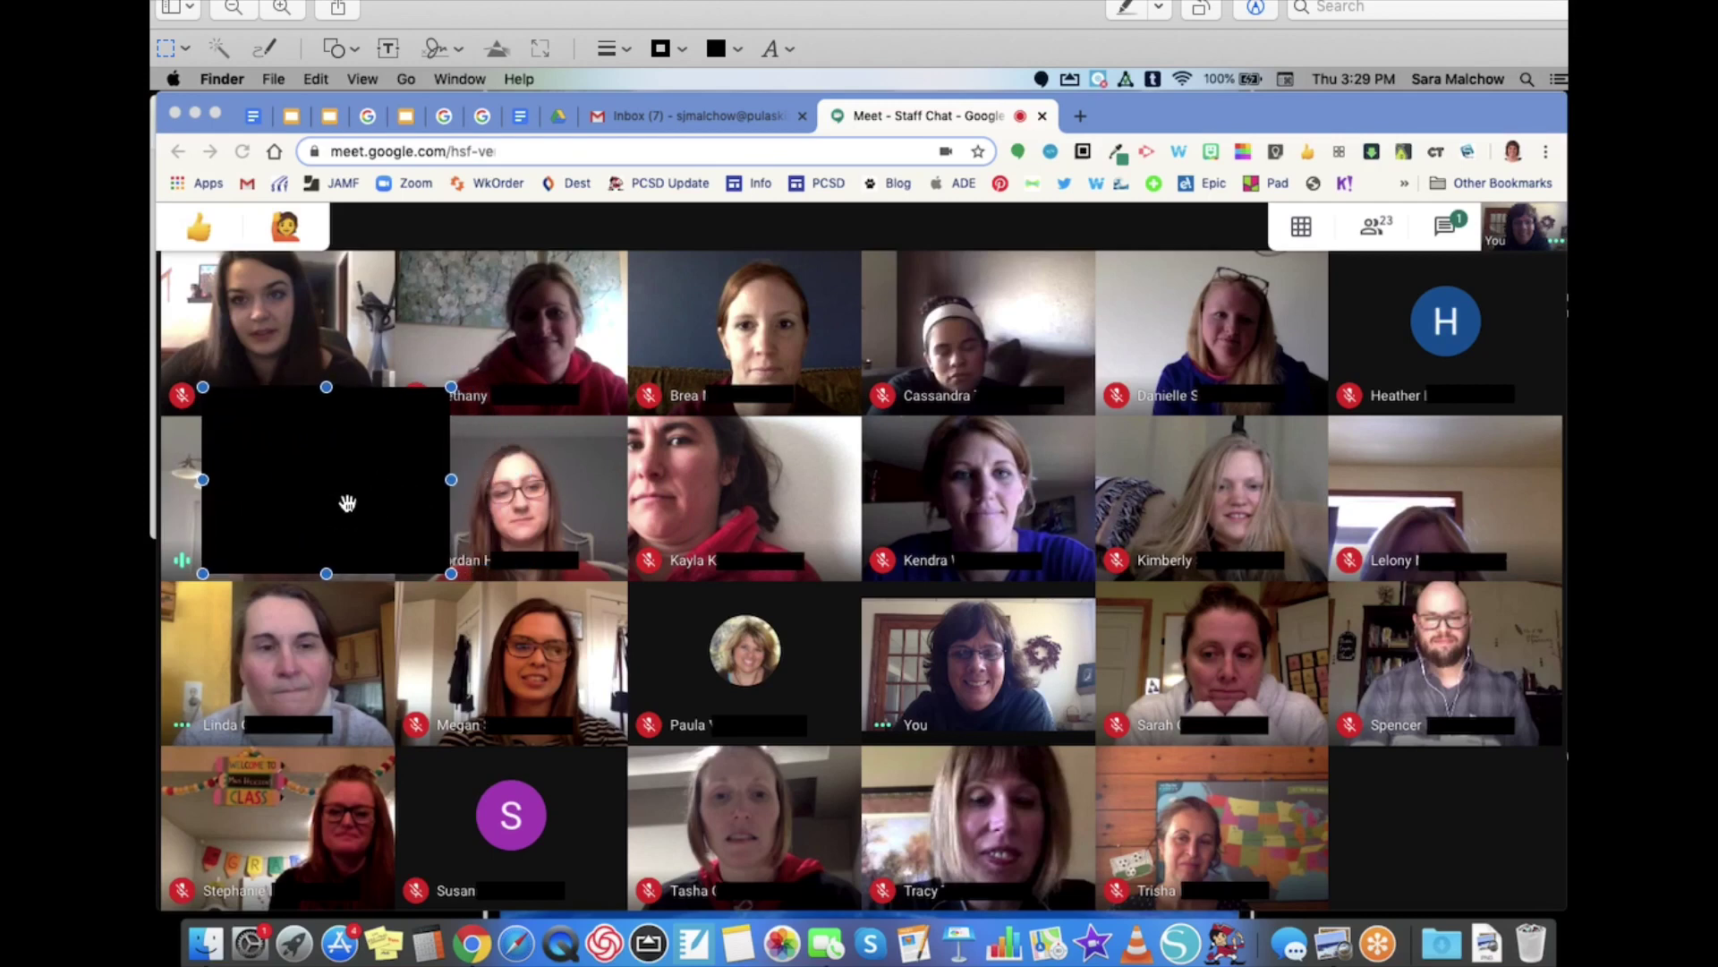
{"action": "left_click_drag", "start_coordinate": [327, 573], "coordinate": [319, 412]}
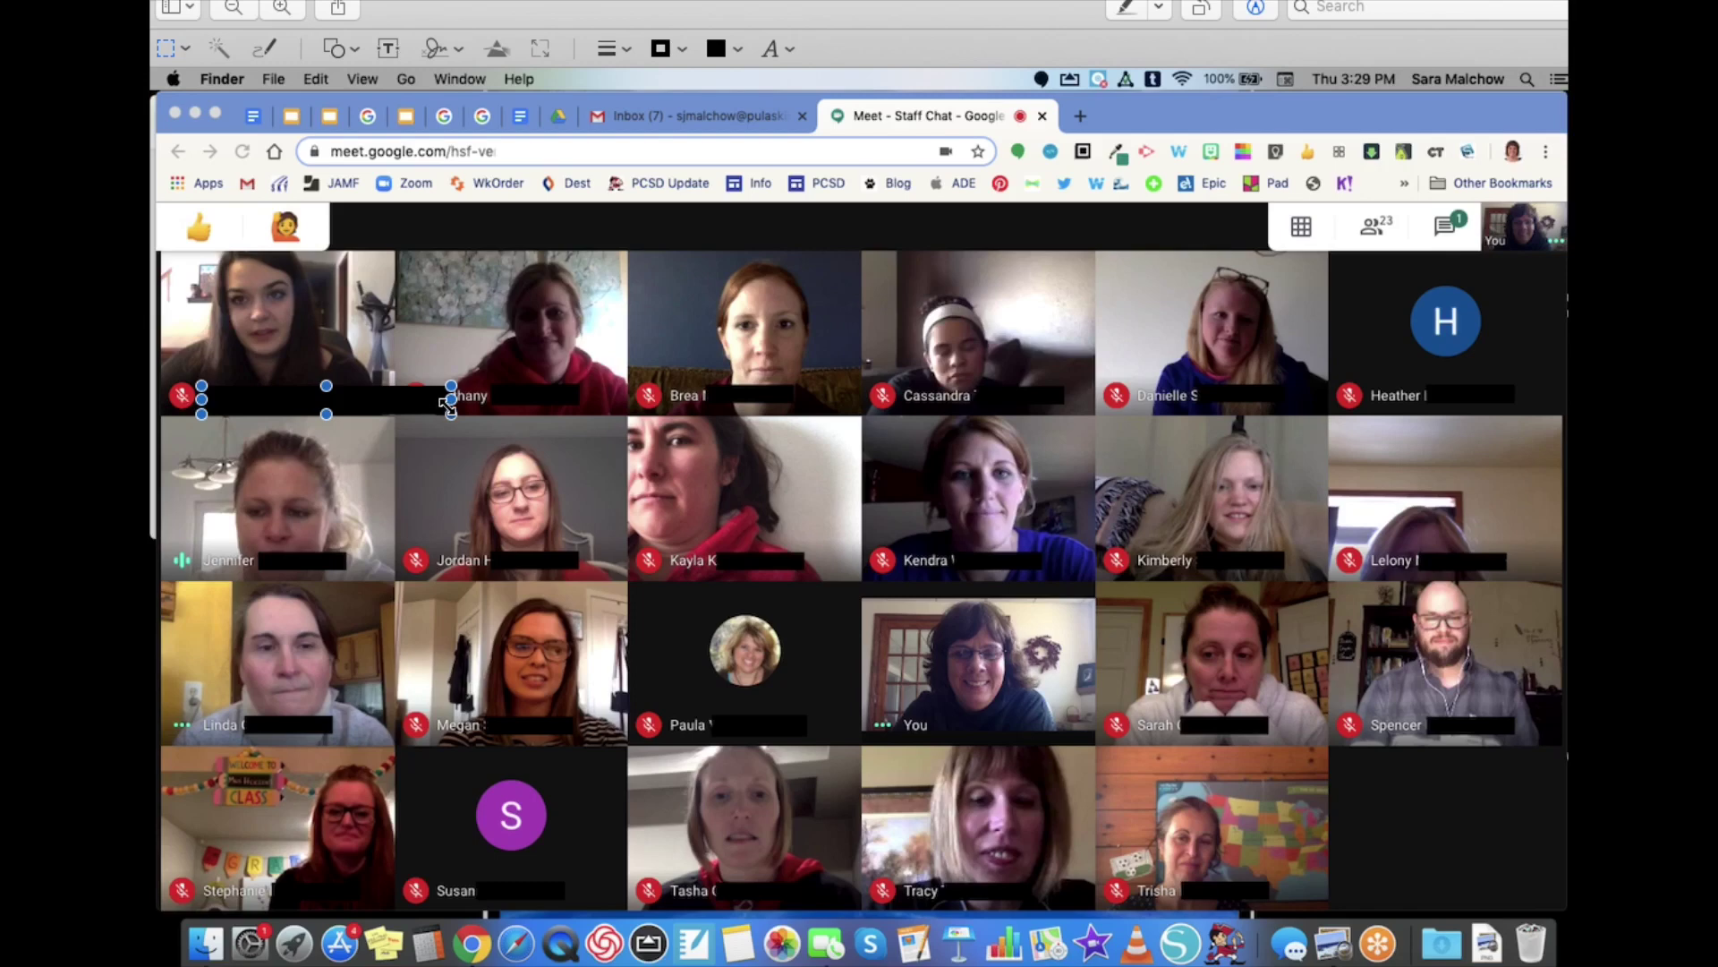
{"action": "left_click_drag", "start_coordinate": [453, 400], "coordinate": [382, 412]}
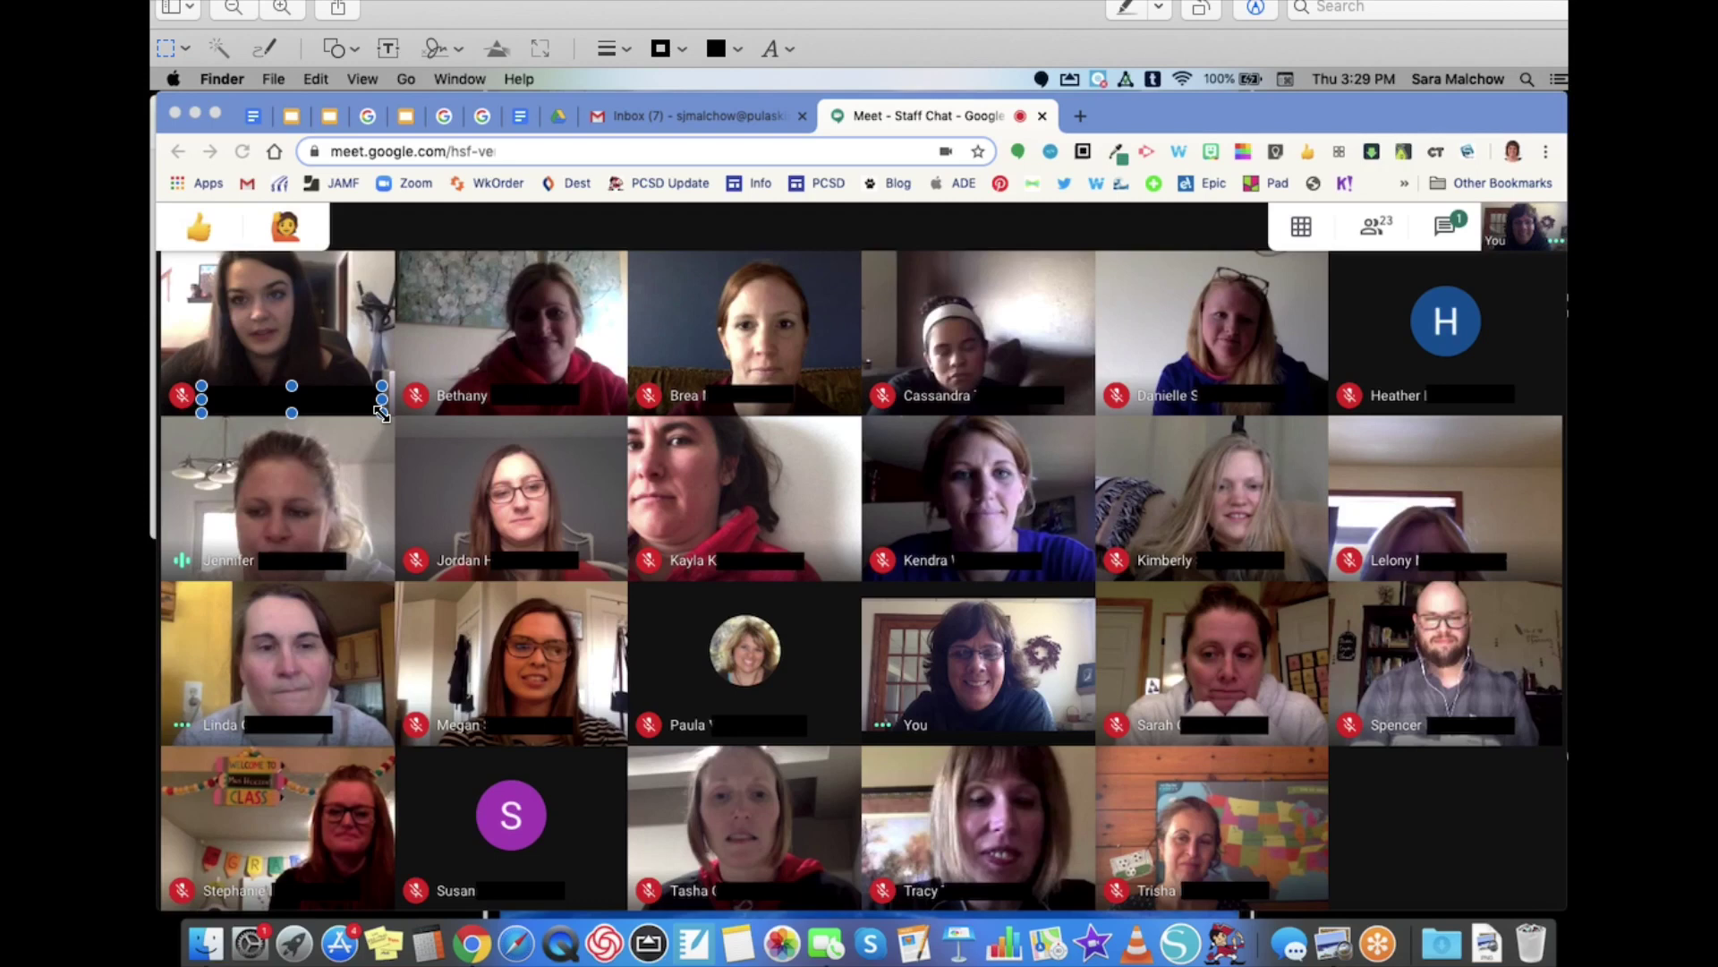
- Paste copies of the black bar over the second, third and fourth top-row names and the second row's first name
{"action": "left_click", "coordinate": [355, 354]}
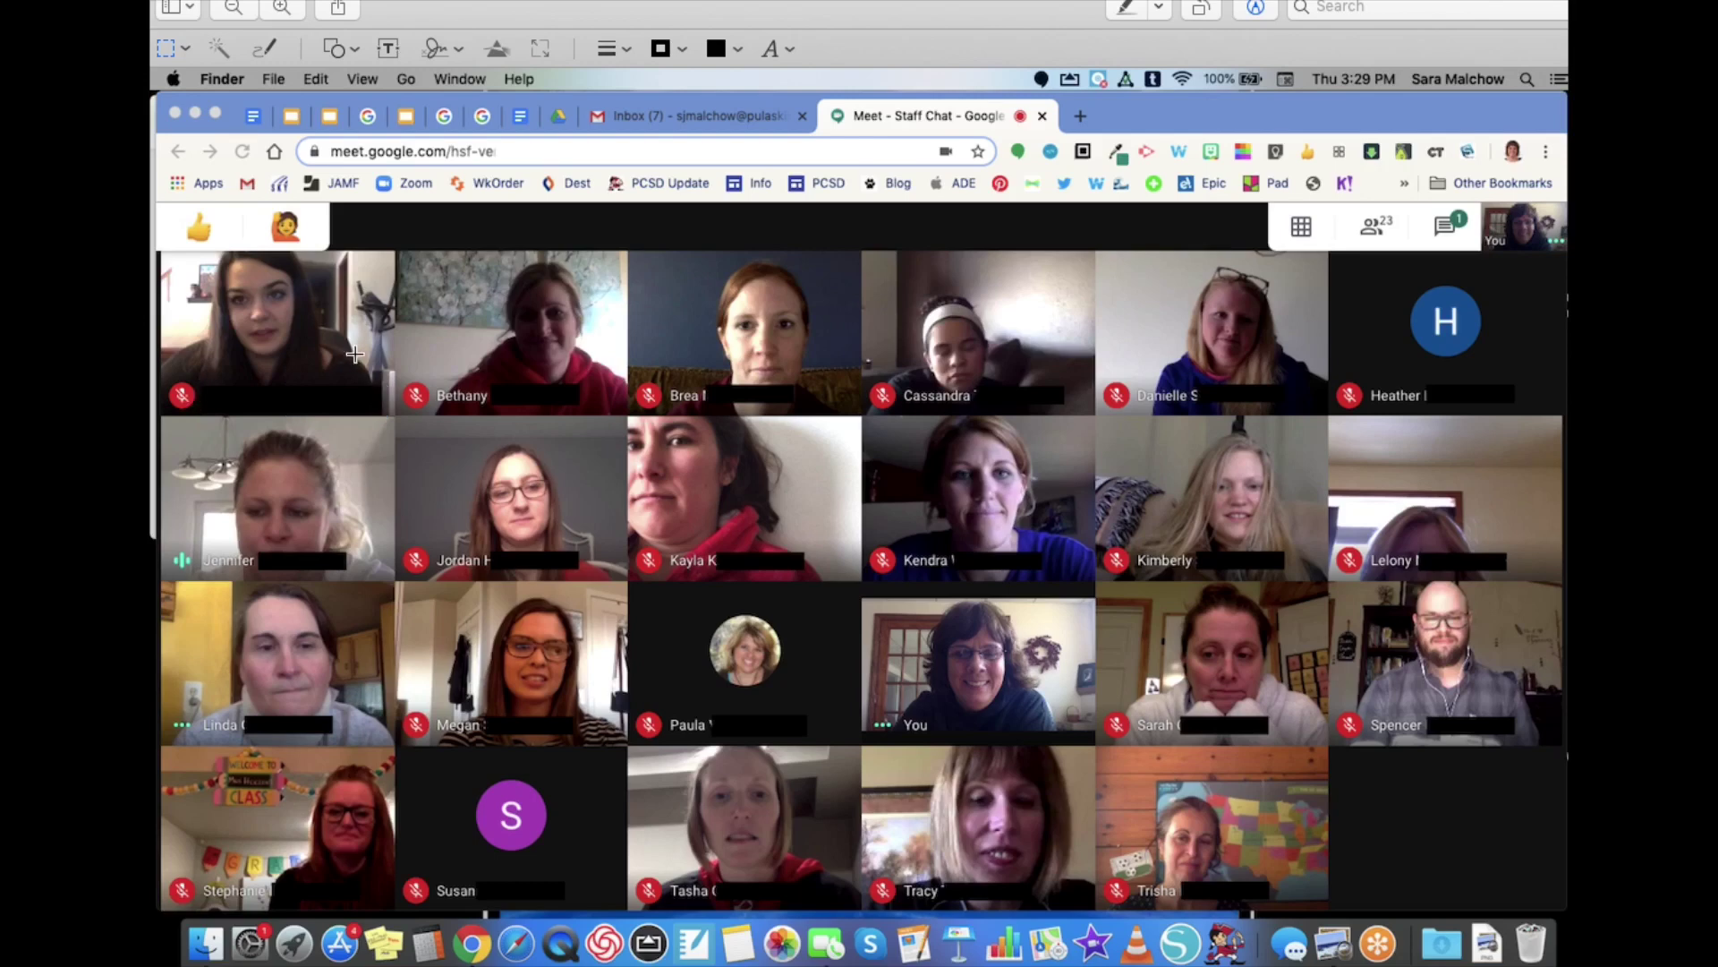
{"action": "key", "text": "super+v"}
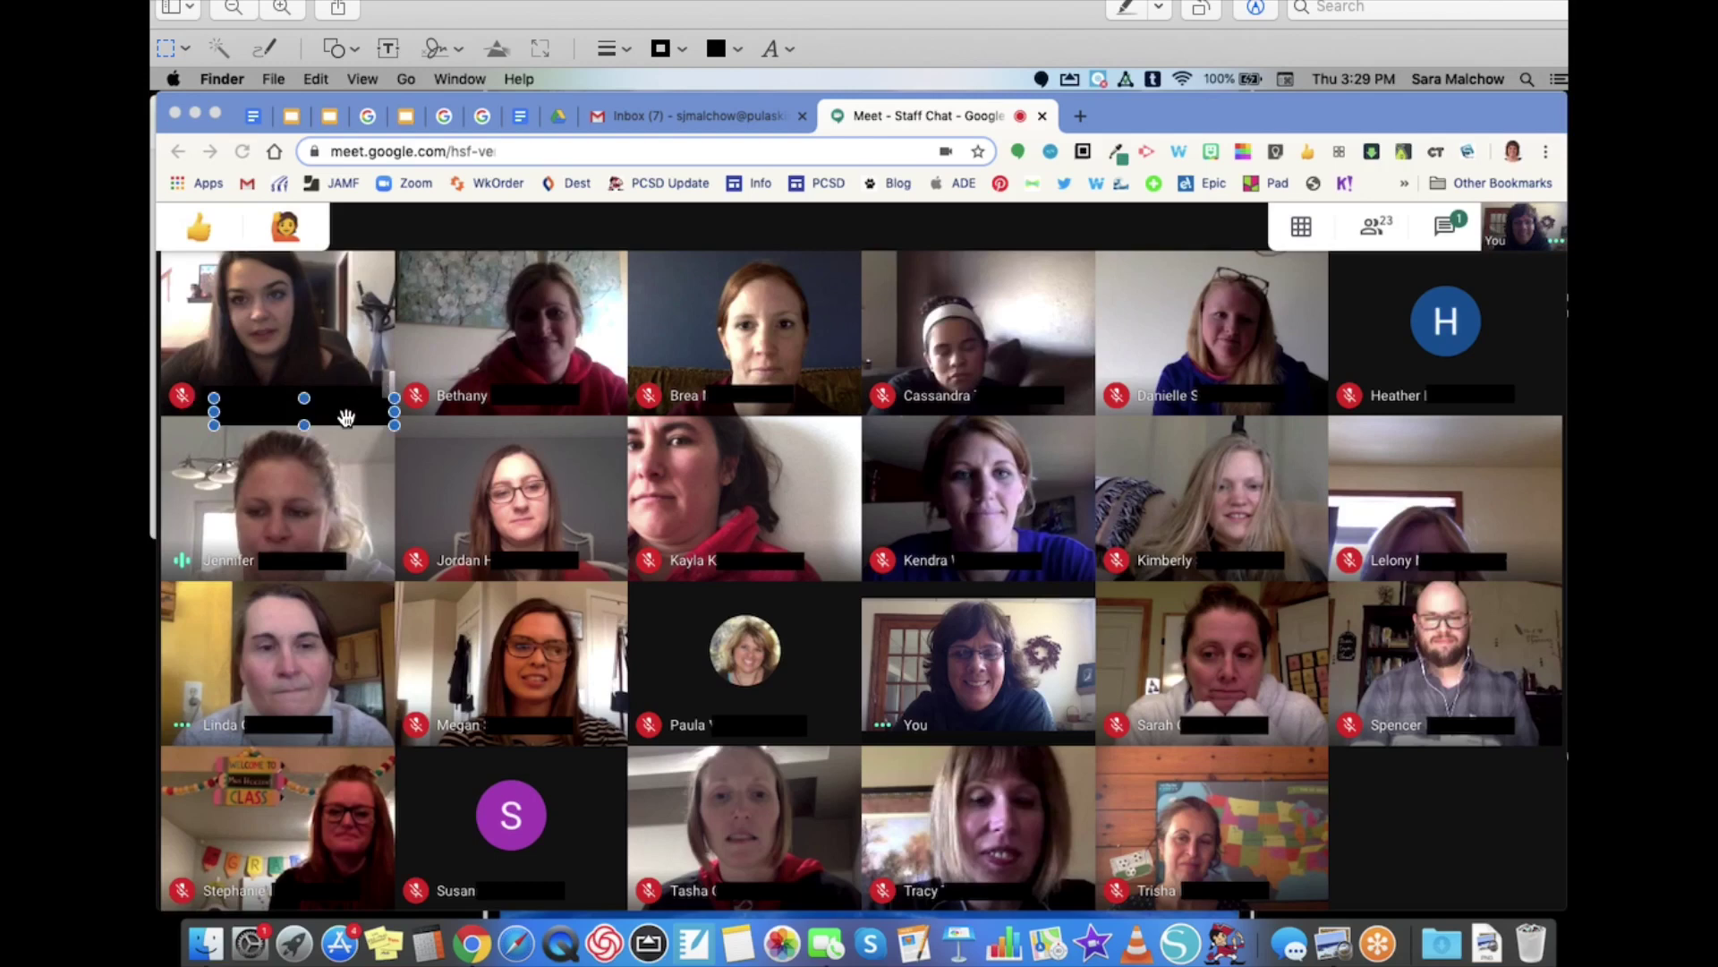
{"action": "left_click_drag", "start_coordinate": [346, 417], "coordinate": [565, 395]}
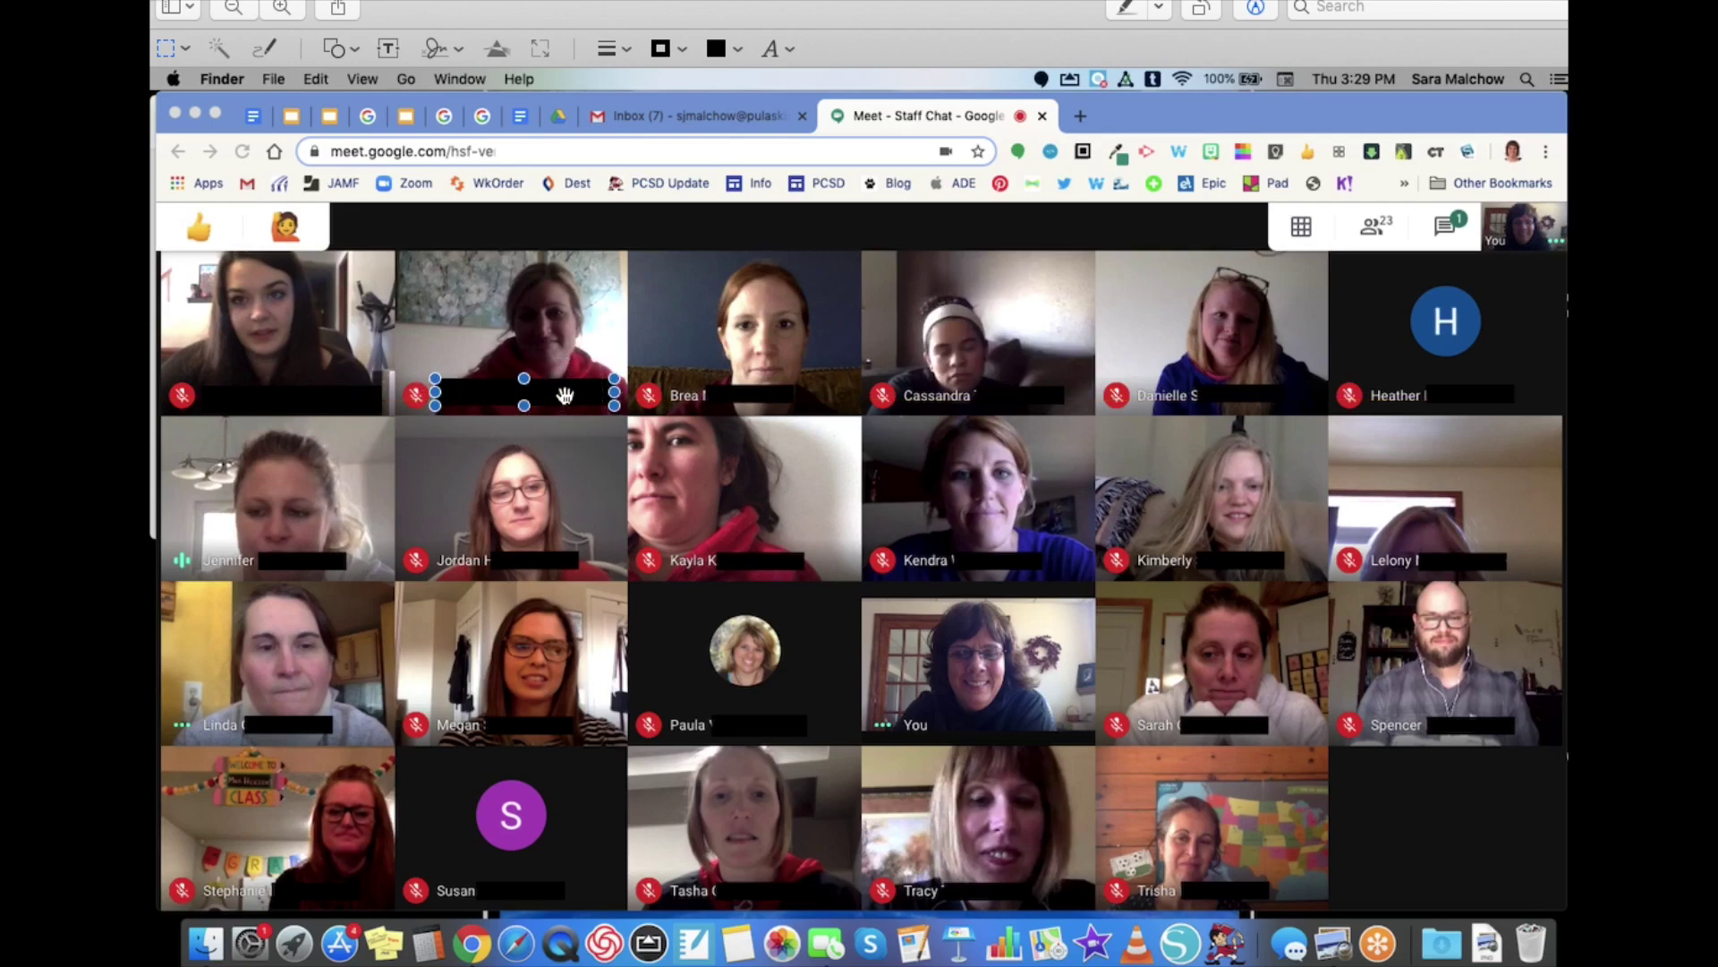
{"action": "key", "text": "super+v"}
{"action": "left_click_drag", "start_coordinate": [367, 431], "coordinate": [810, 393]}
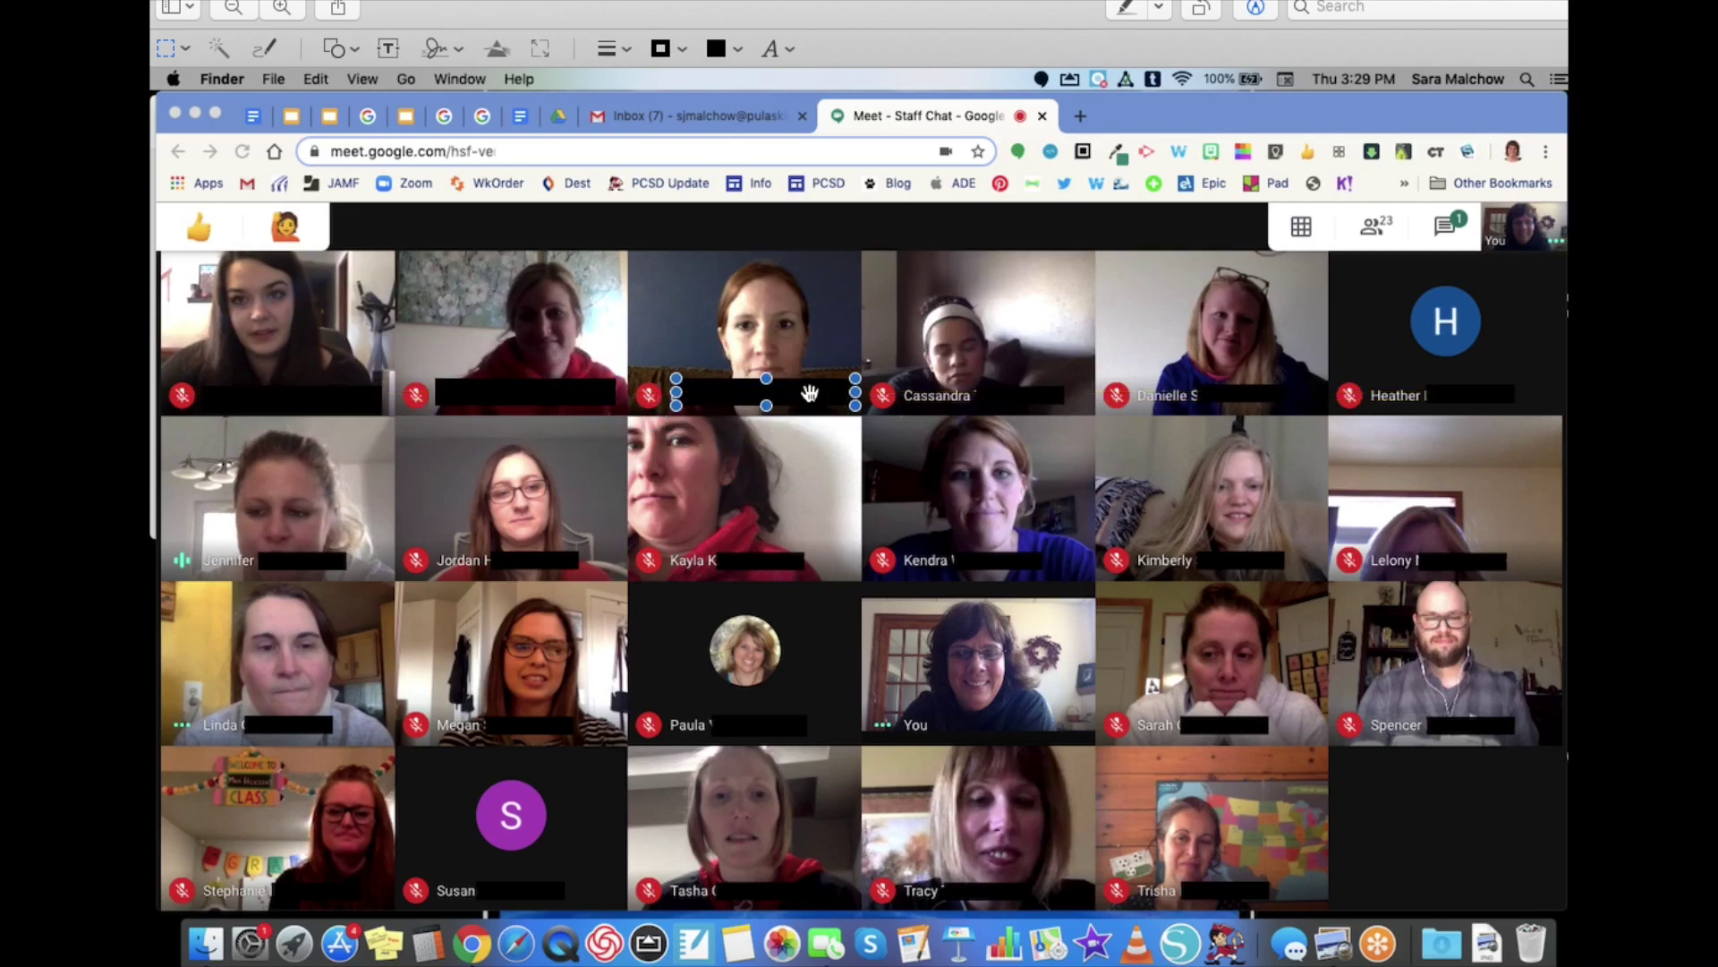
{"action": "key", "text": "super+v"}
{"action": "left_click_drag", "start_coordinate": [338, 438], "coordinate": [1008, 396]}
{"action": "key", "text": "super+v"}
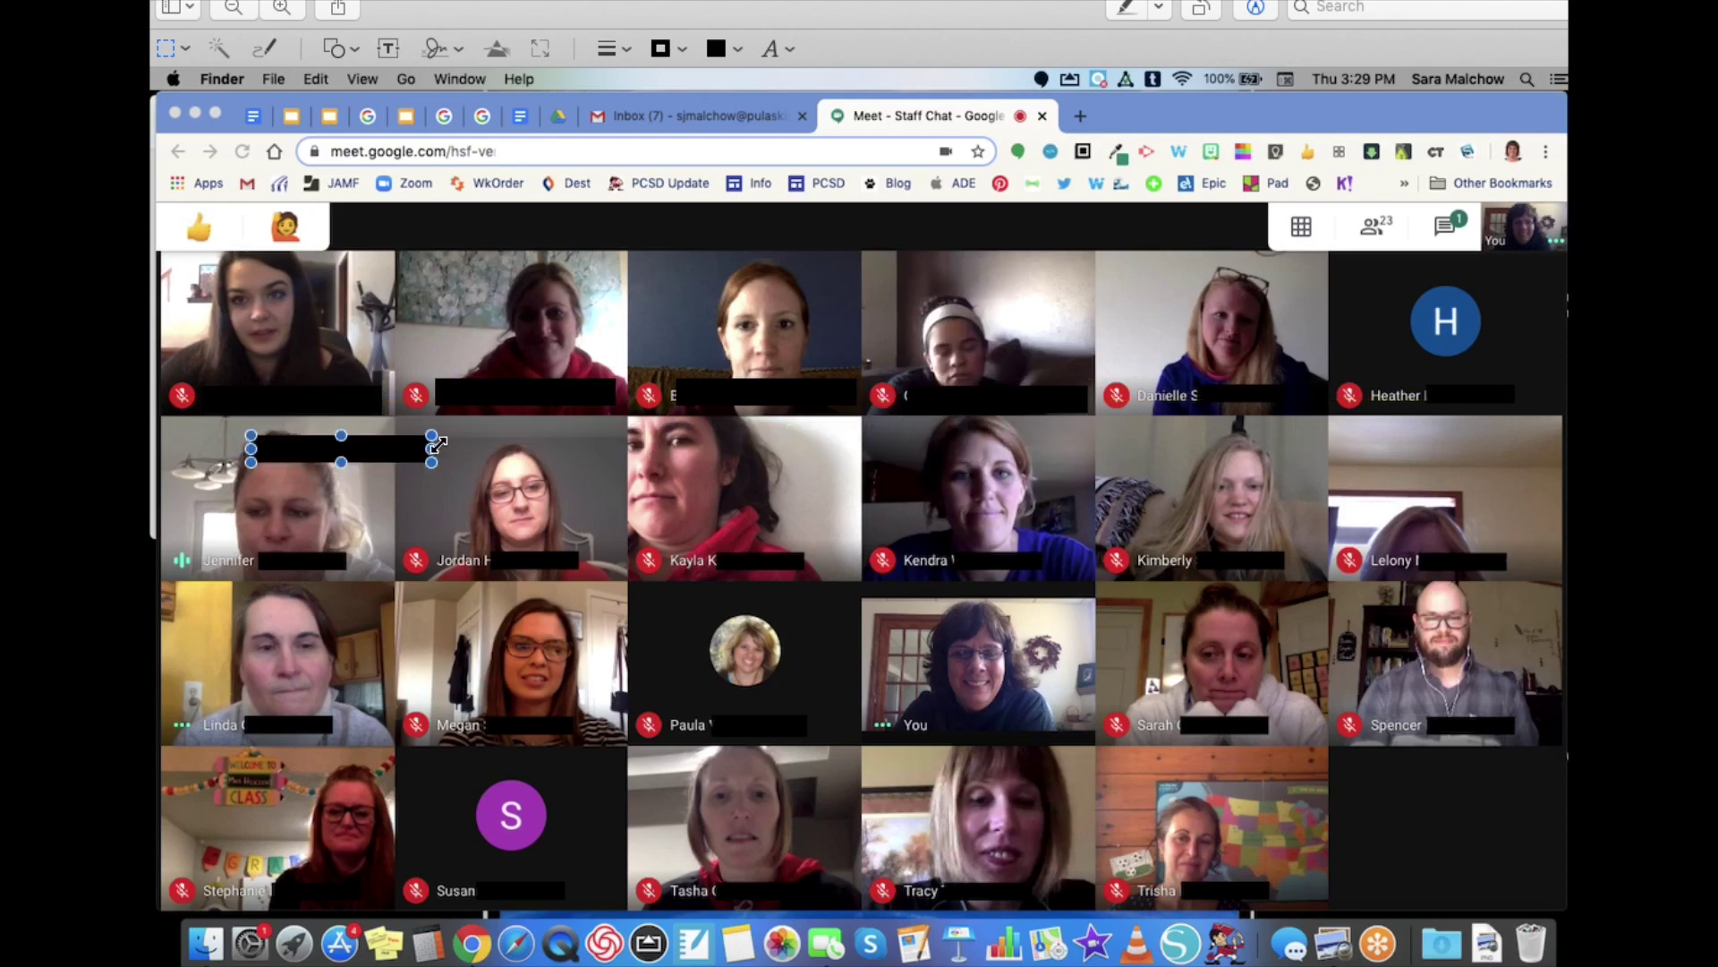
{"action": "left_click_drag", "start_coordinate": [392, 448], "coordinate": [346, 561]}
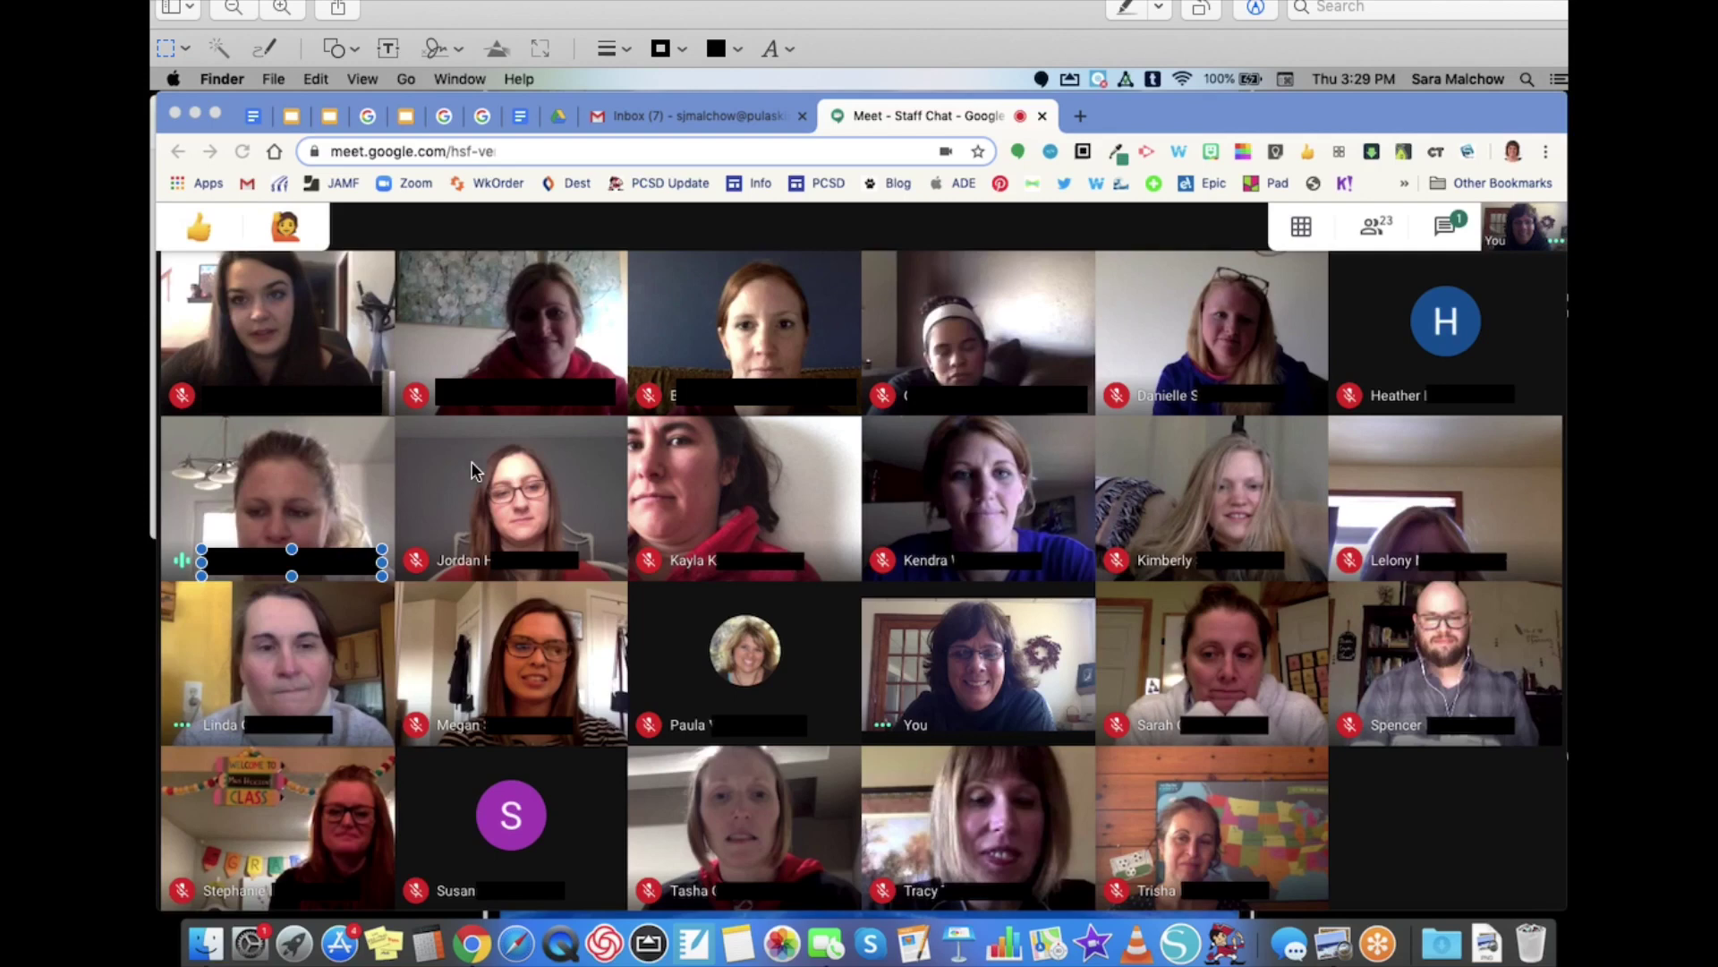
- Paste another bar over the page's web address and change its fill and border colours
{"action": "key", "text": "cmd+v"}
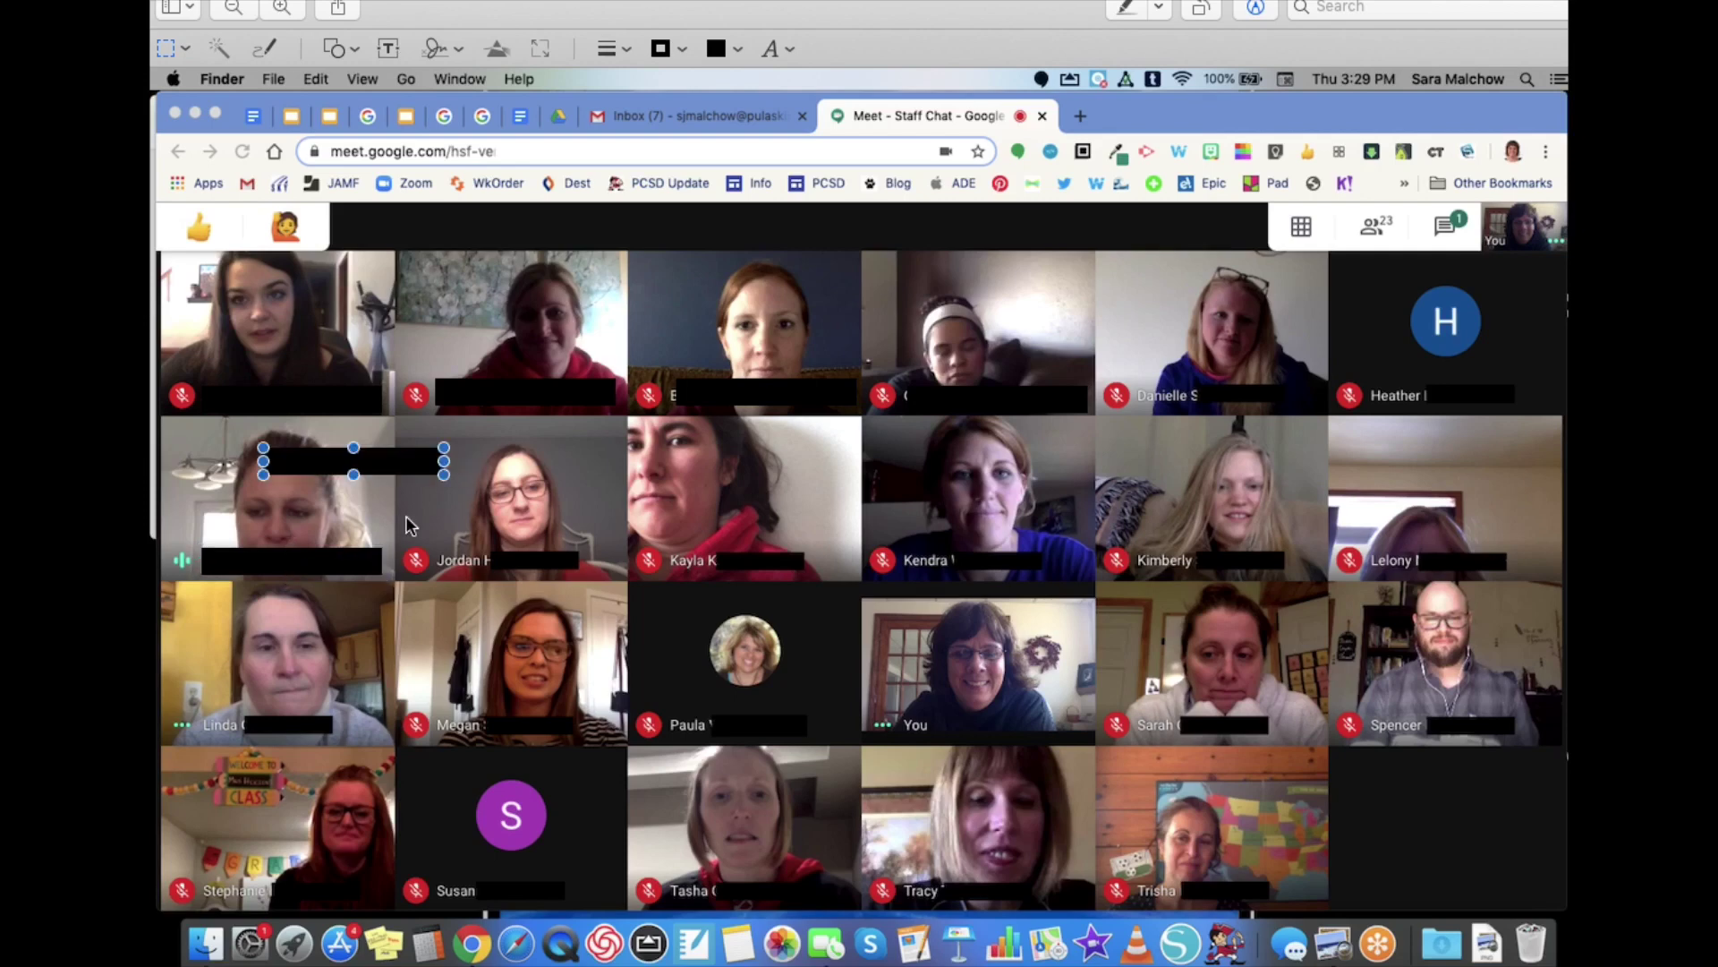
{"action": "left_click", "coordinate": [397, 459]}
{"action": "left_click_drag", "start_coordinate": [396, 459], "coordinate": [462, 161]}
{"action": "left_click", "coordinate": [721, 51]}
{"action": "left_click", "coordinate": [795, 99]}
{"action": "left_click", "coordinate": [683, 51]}
{"action": "left_click", "coordinate": [740, 99]}
{"action": "left_click", "coordinate": [724, 155]}
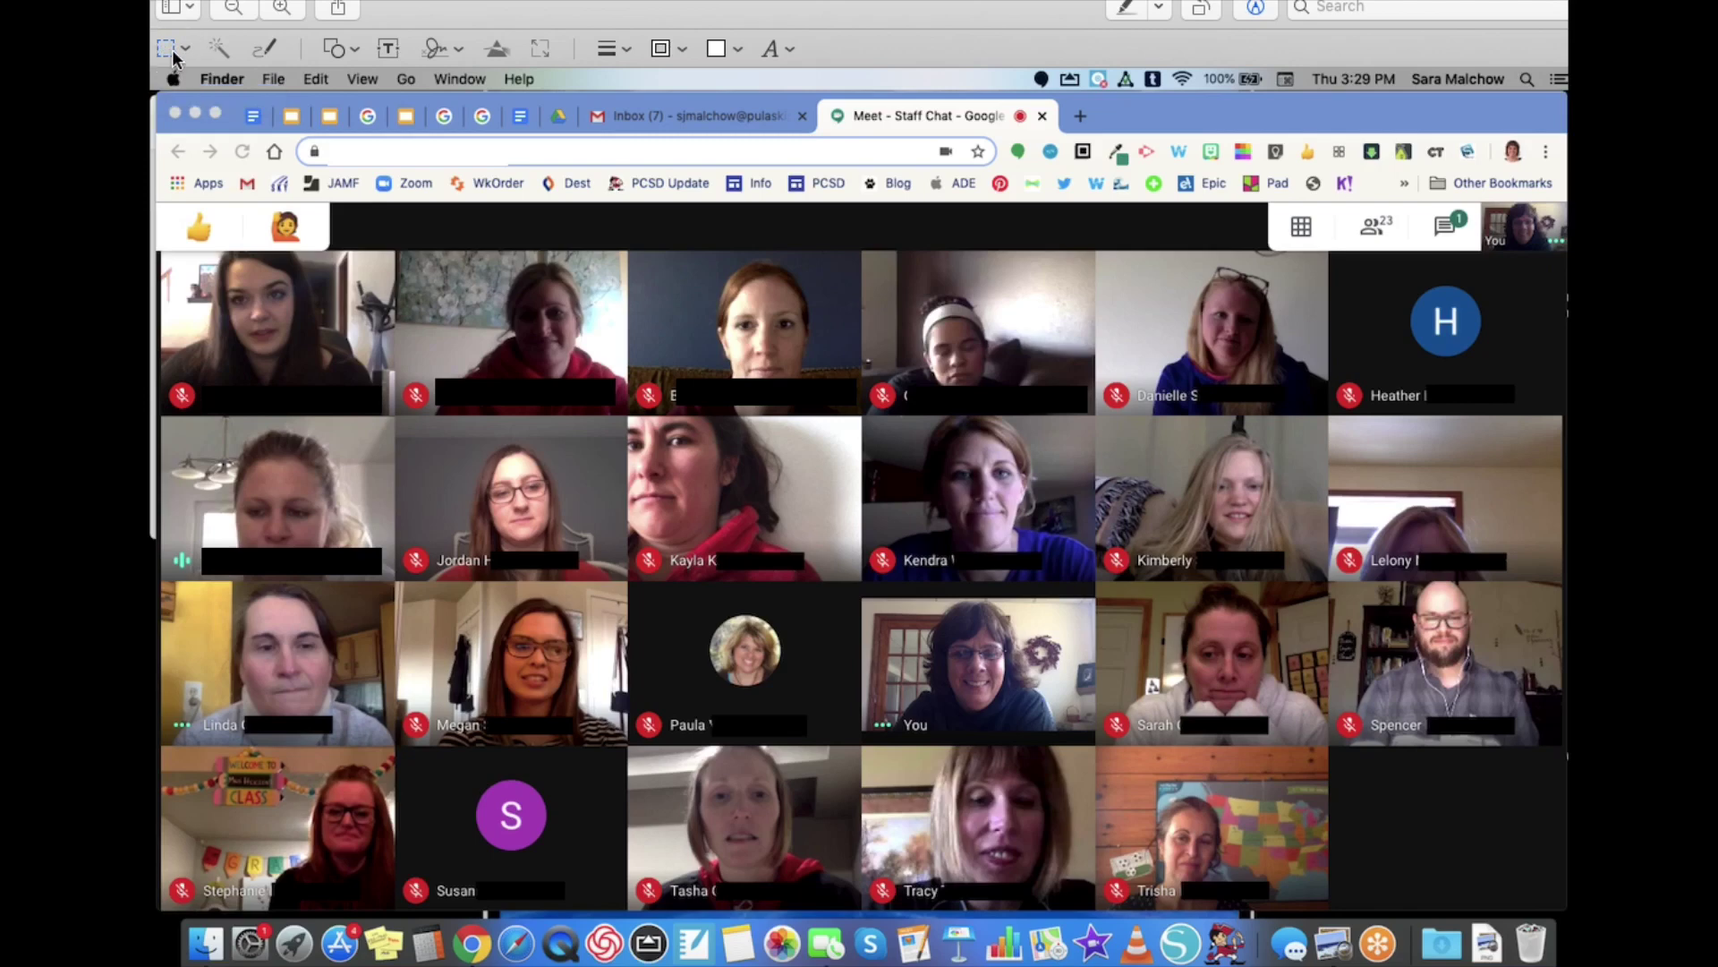
- Crop the screenshot to a rectangular selection around the Meet video grid
{"action": "left_click", "coordinate": [184, 50]}
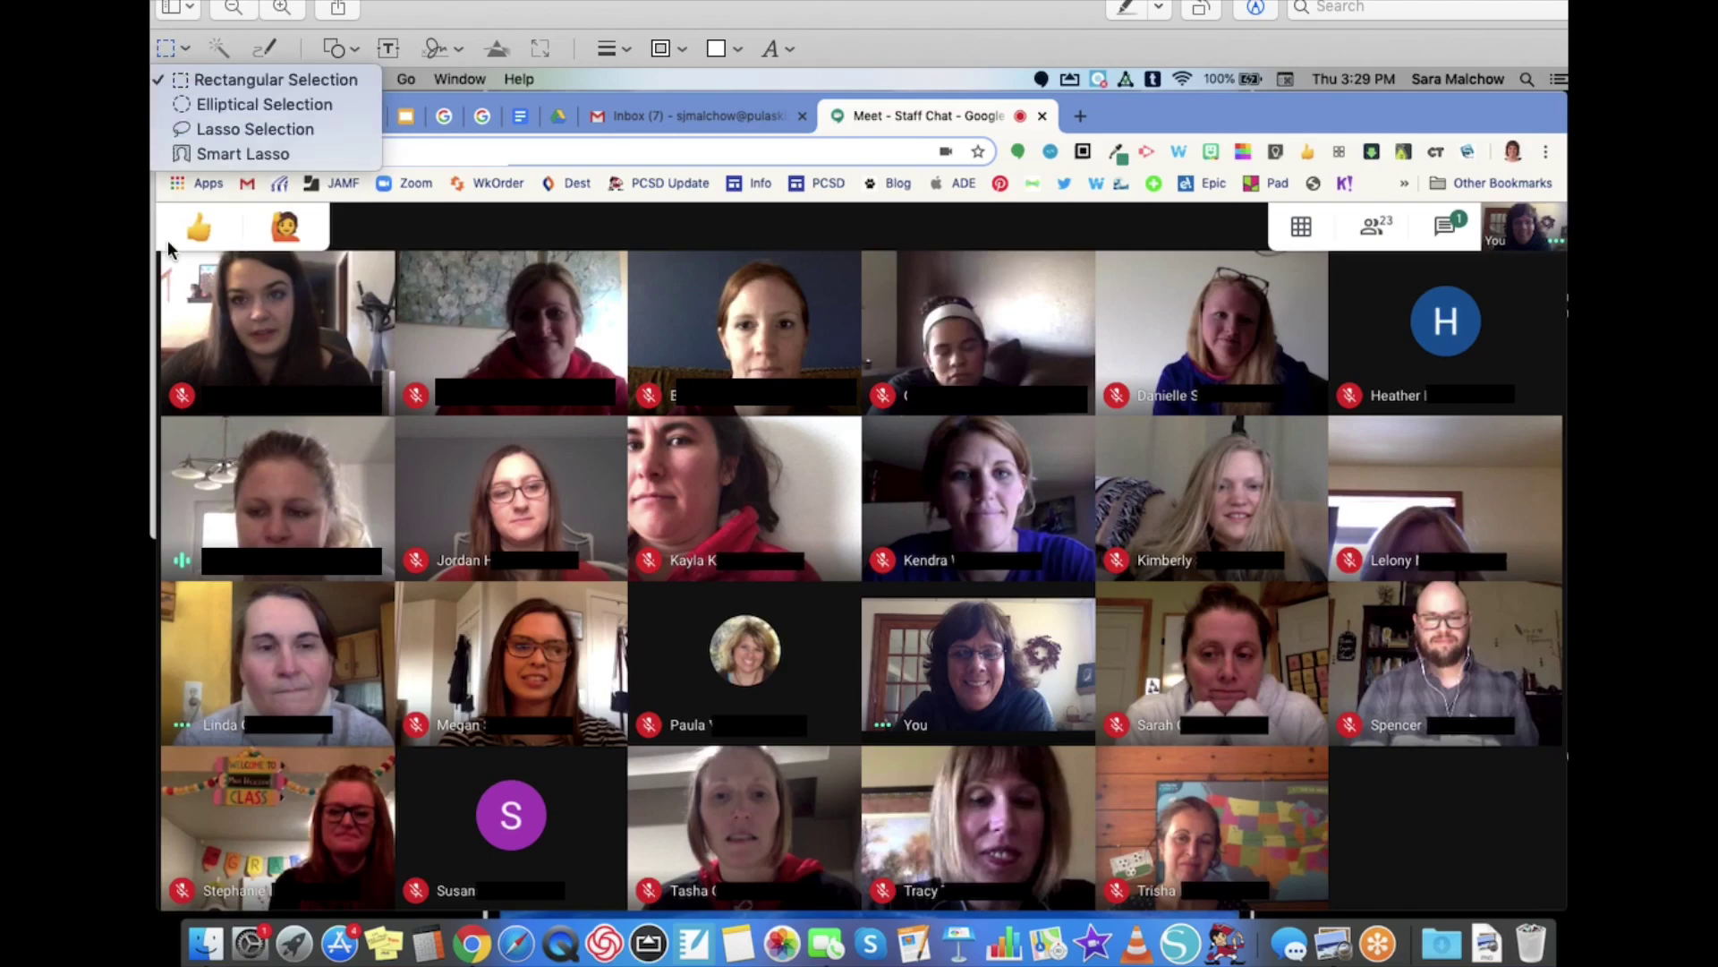
{"action": "left_click", "coordinate": [421, 240]}
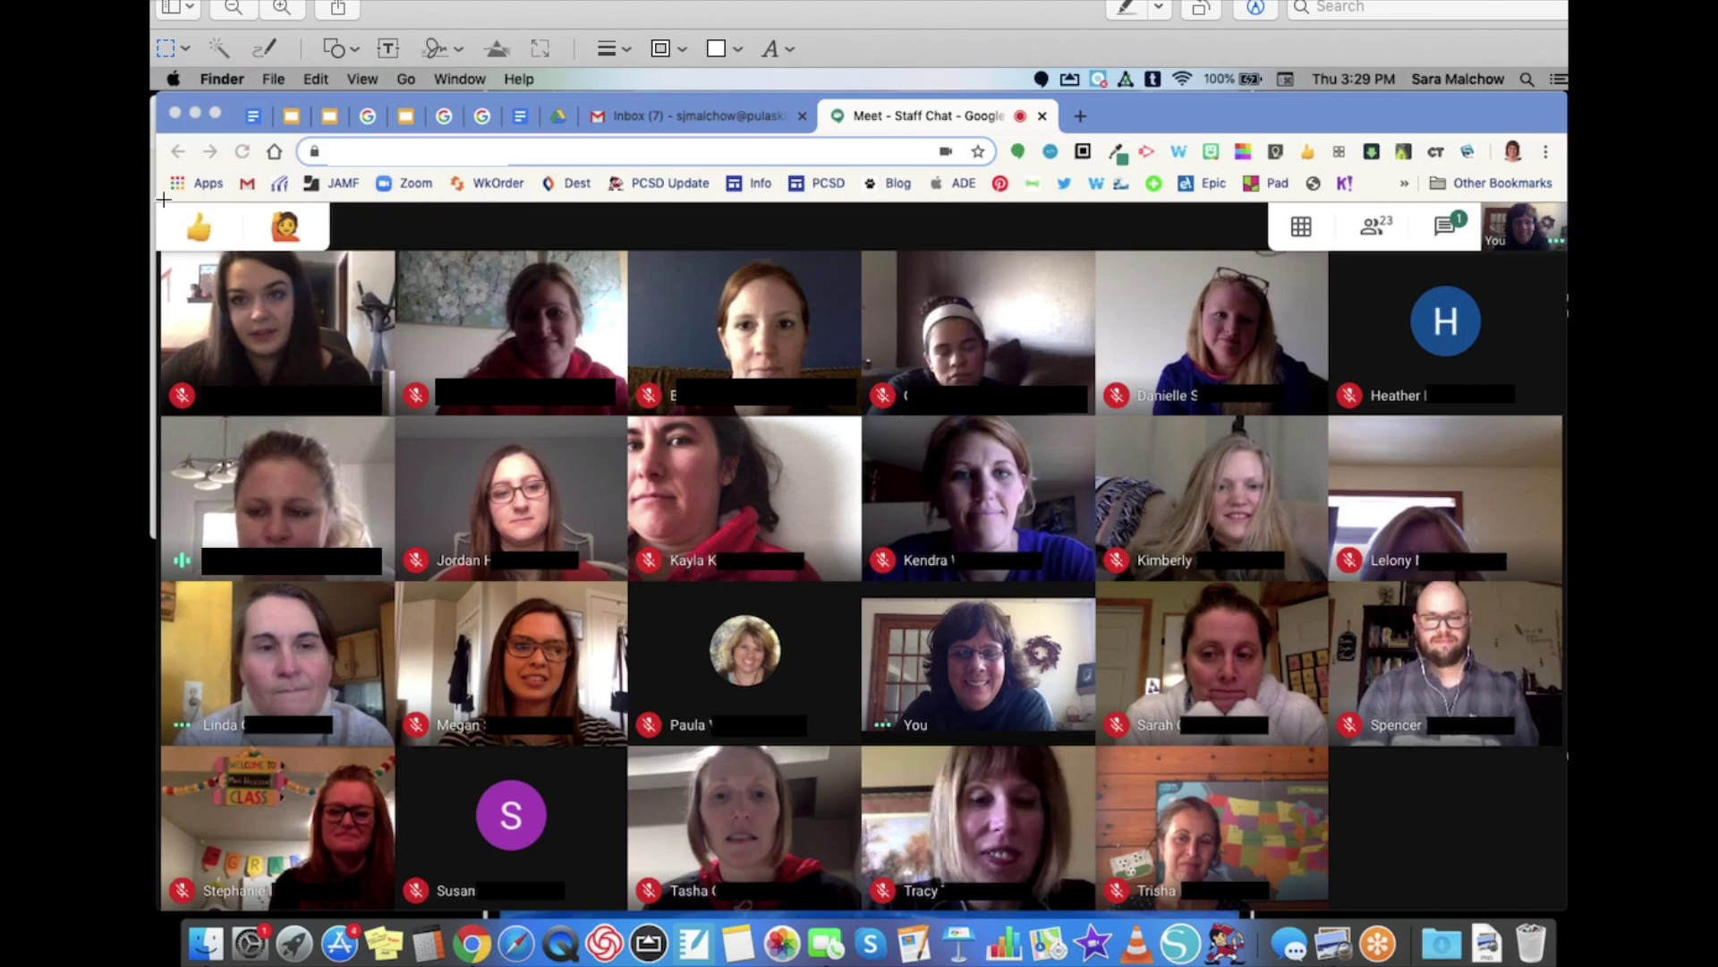
{"action": "left_click_drag", "start_coordinate": [163, 198], "coordinate": [1563, 914]}
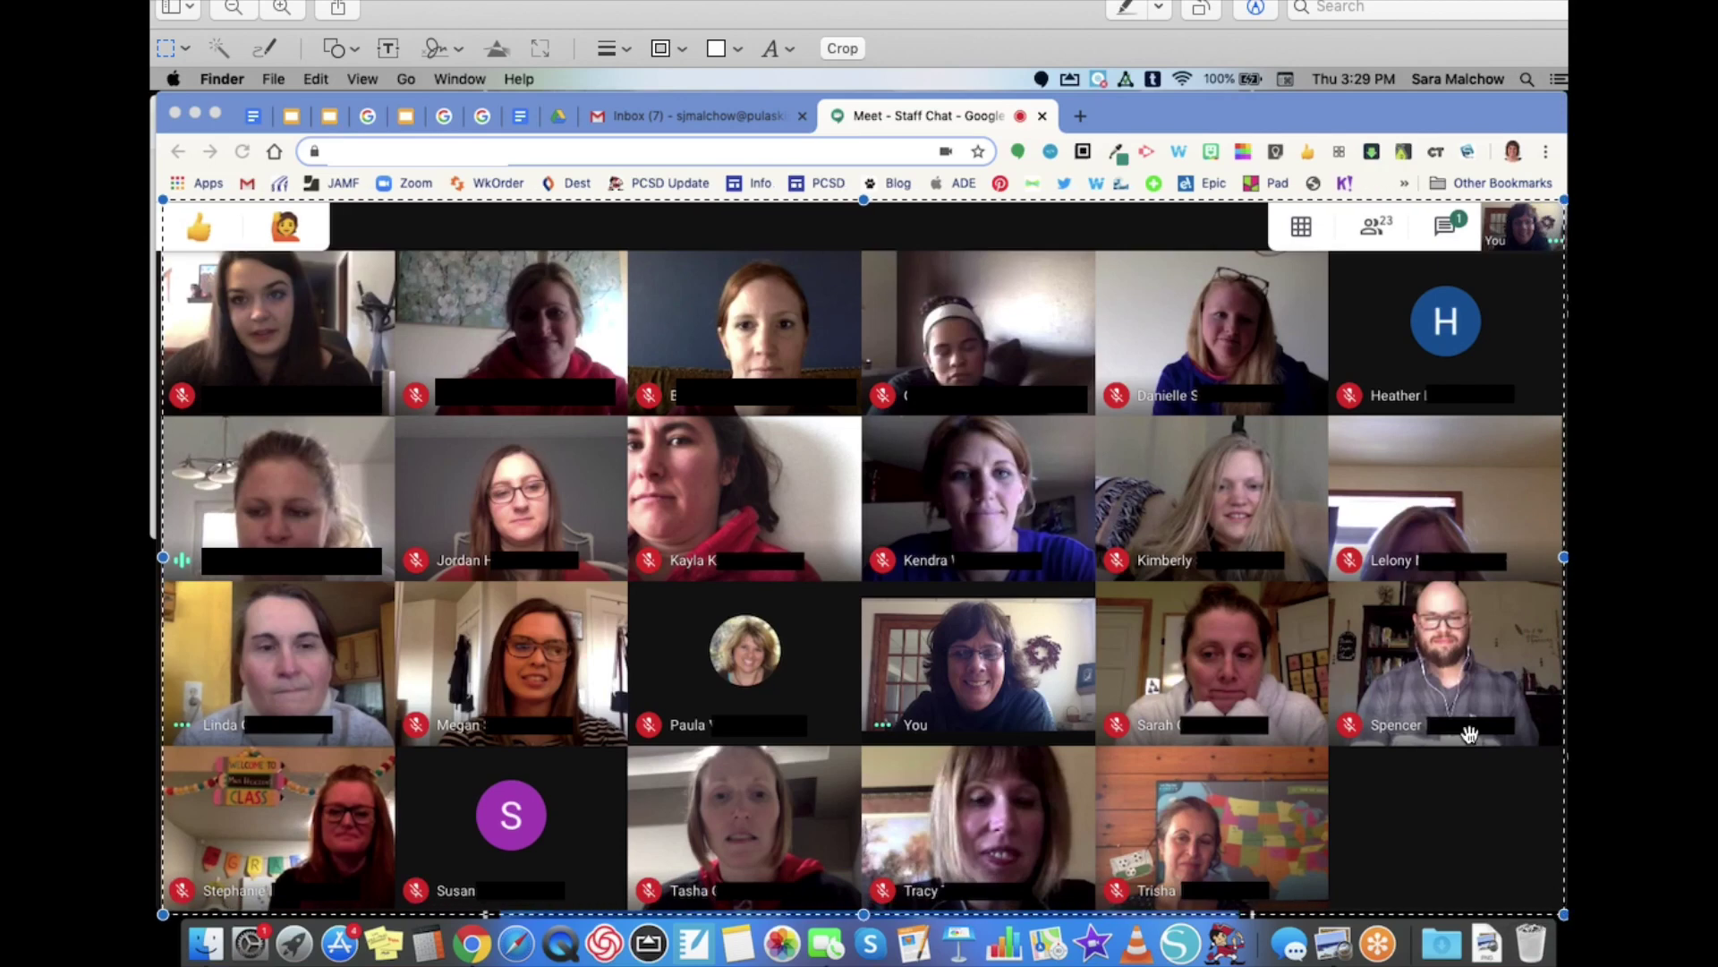
{"action": "left_click", "coordinate": [851, 52]}
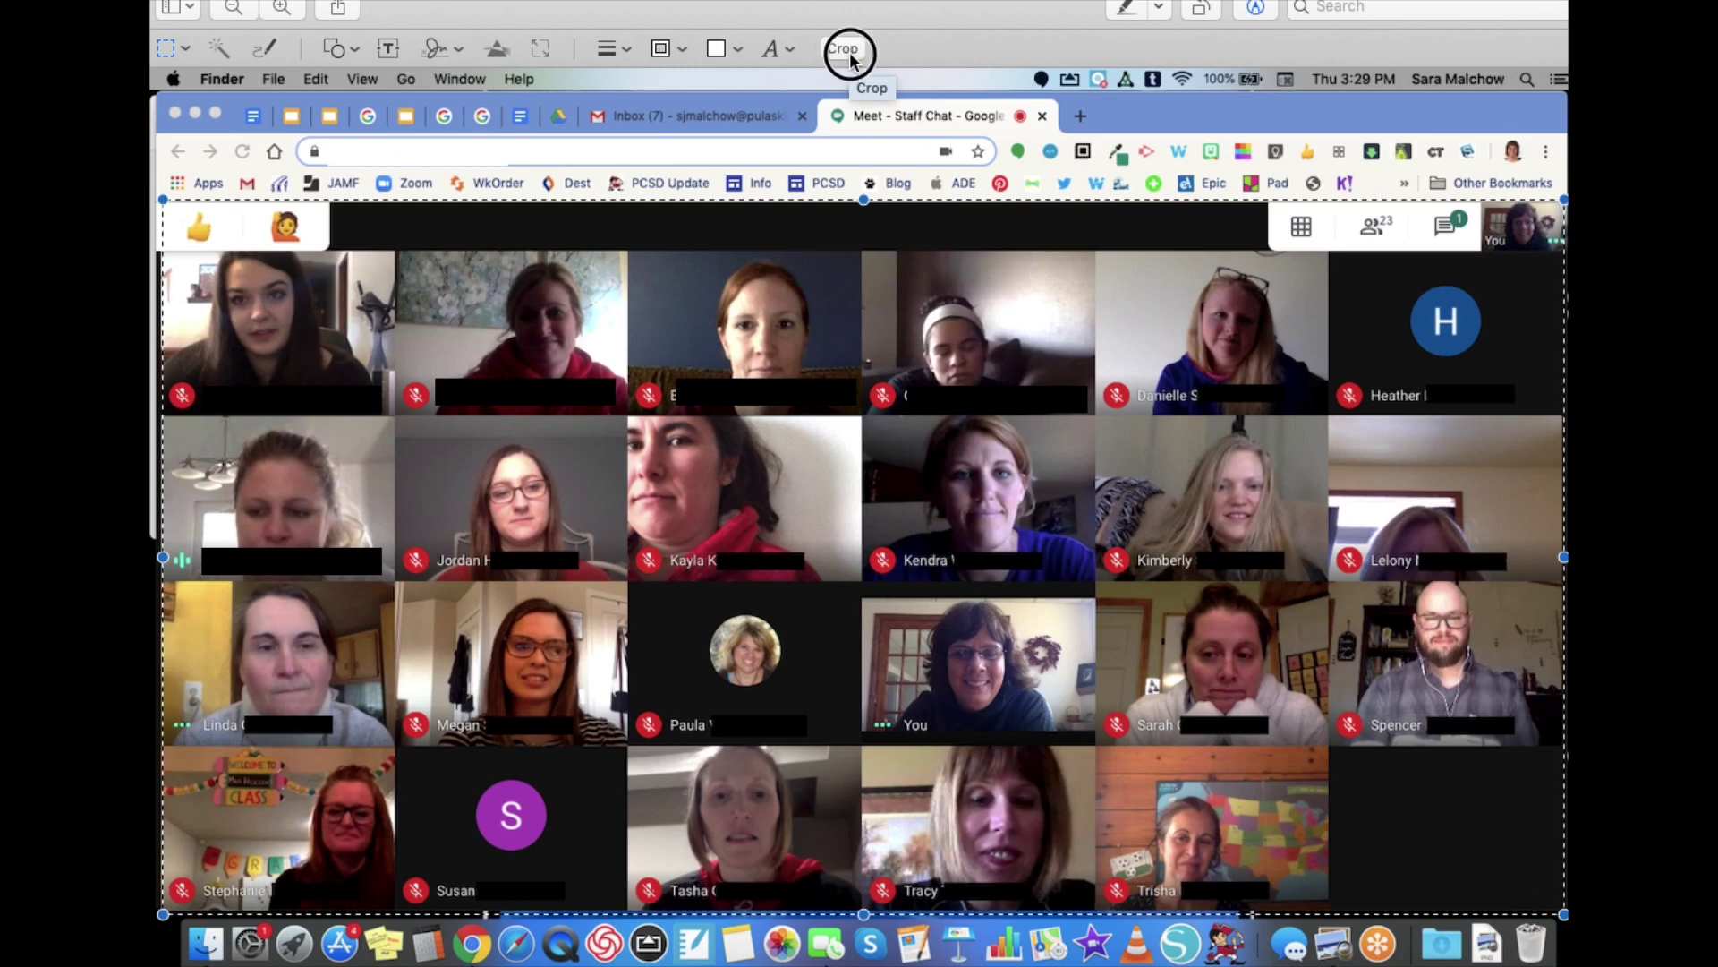